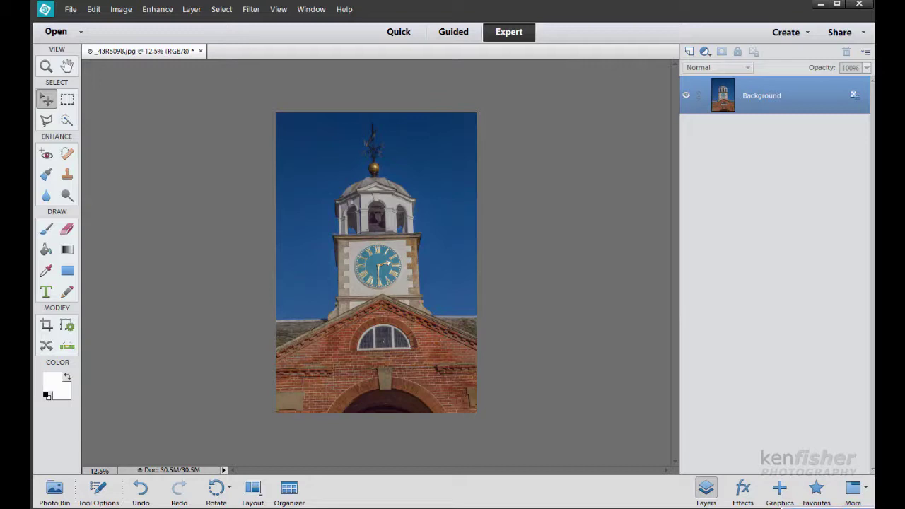
Step: Load the Twirl Action Pack file into the Actions list
click(853, 488)
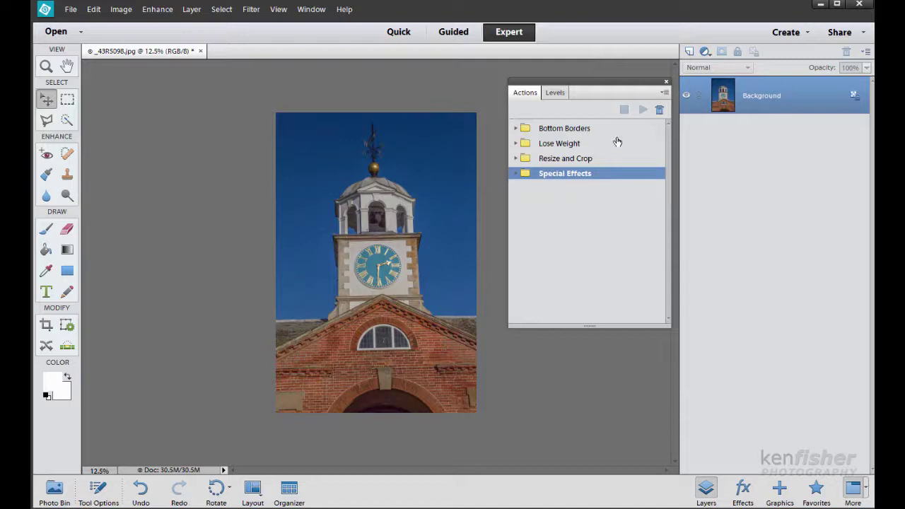
click(665, 94)
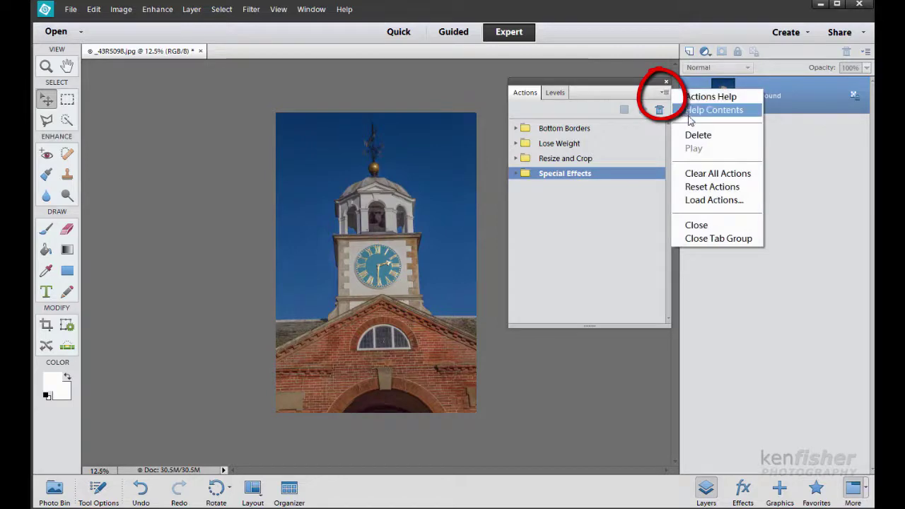
click(712, 202)
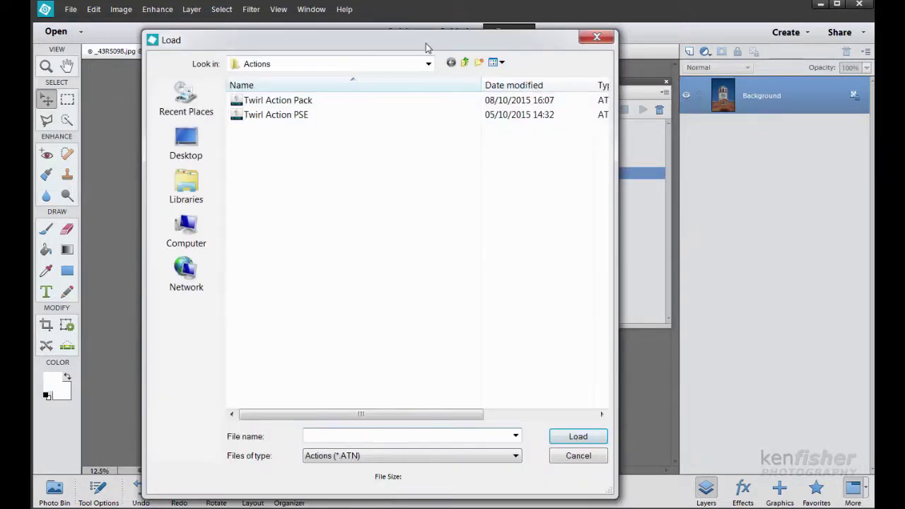
drag(425, 44, 397, 39)
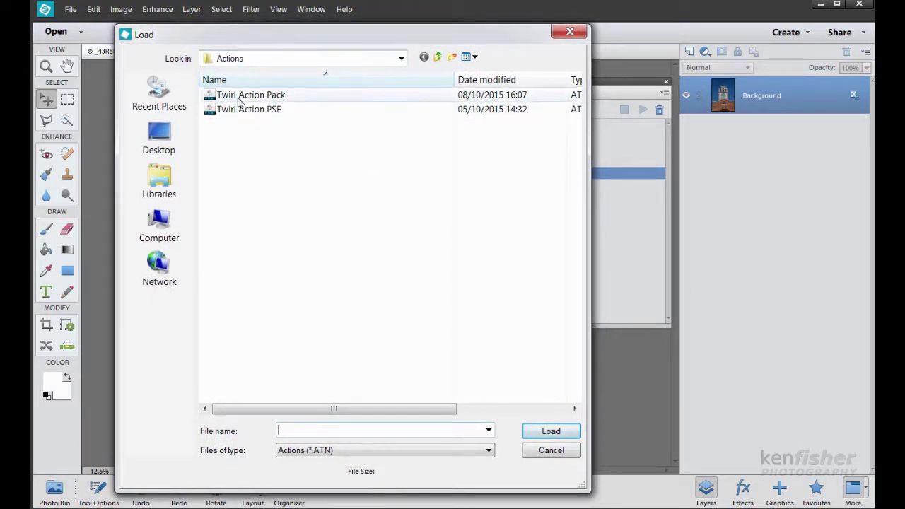
click(262, 99)
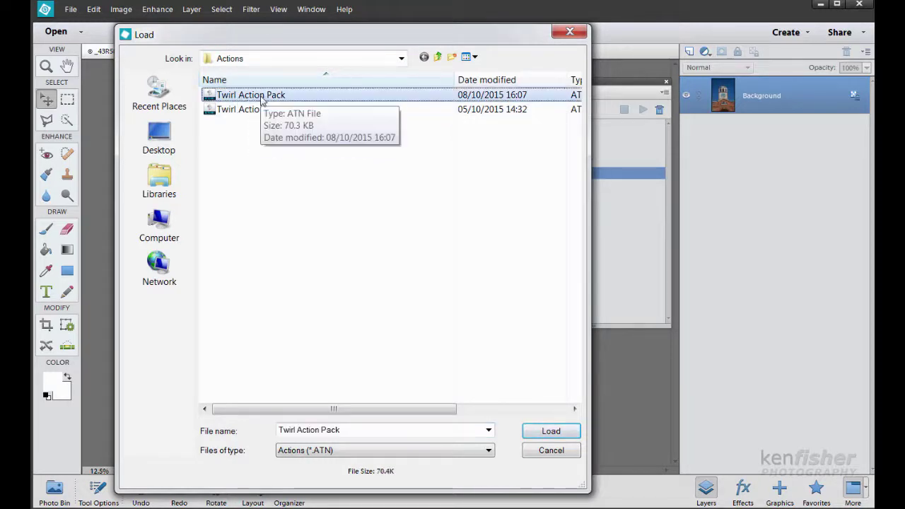
click(260, 98)
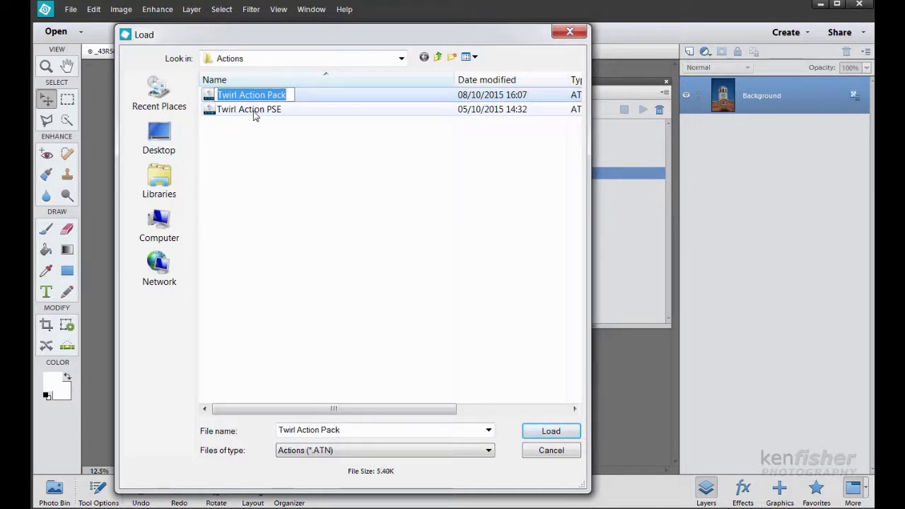
click(256, 113)
click(263, 96)
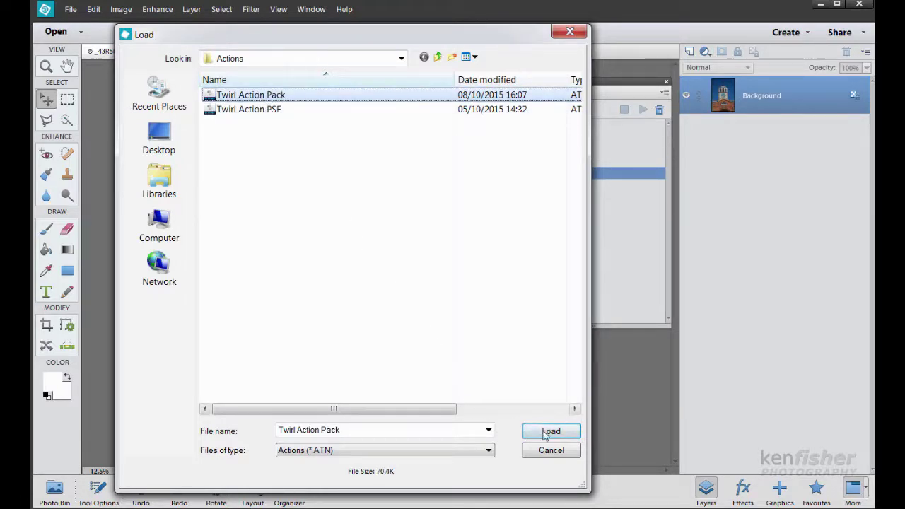
click(551, 430)
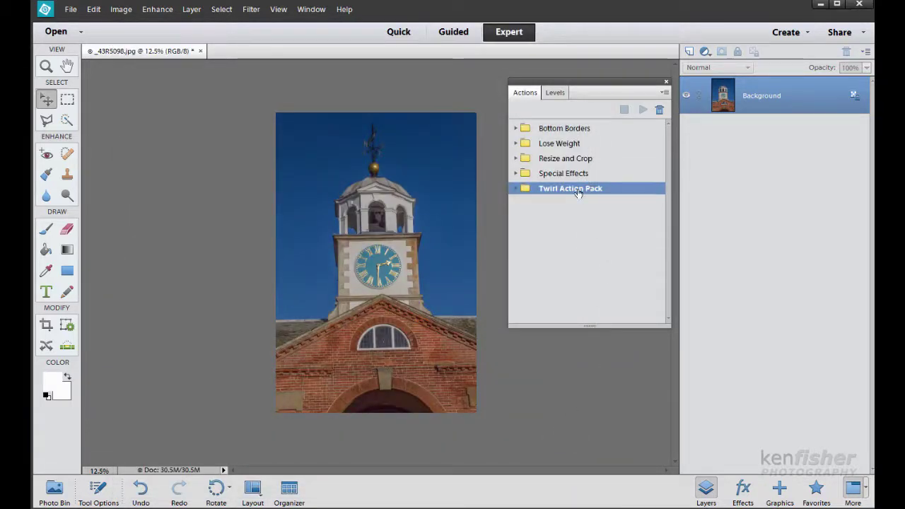
Step: Load the Twirl Action PSE file as a second twirl action set
click(665, 94)
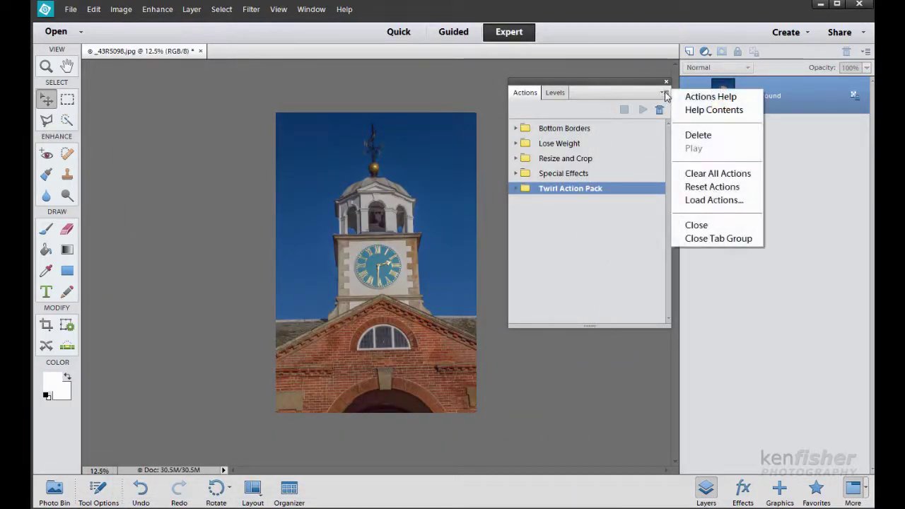
click(715, 201)
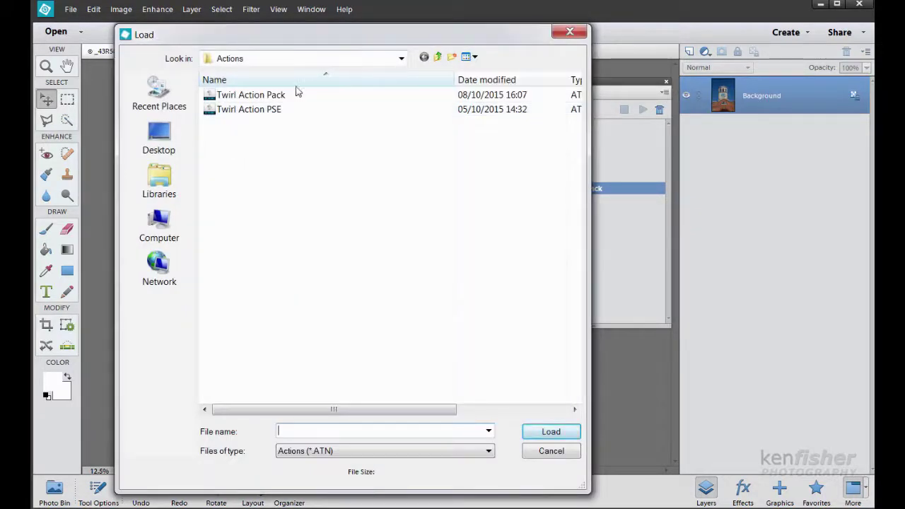
click(240, 110)
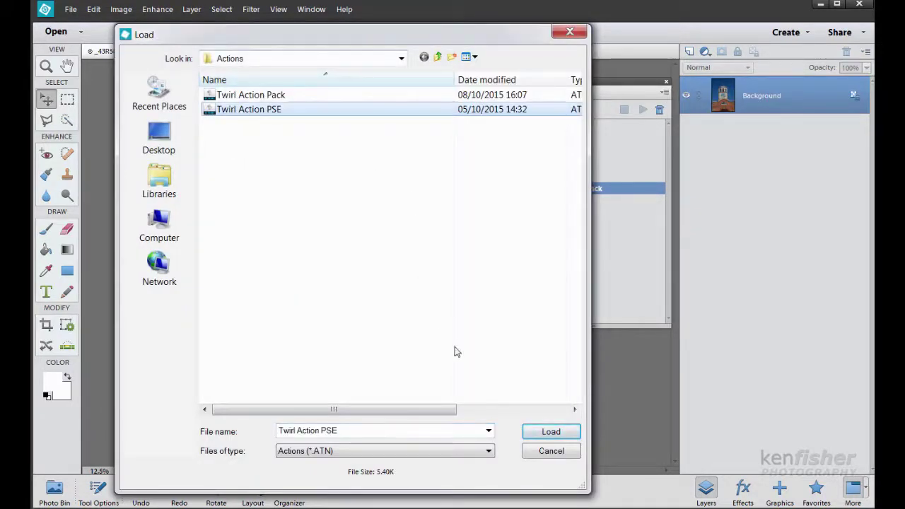
click(551, 432)
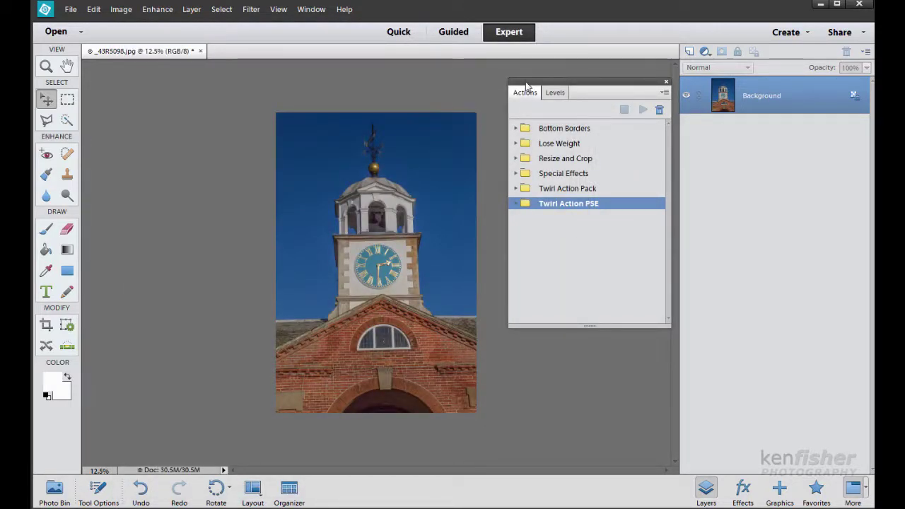
Step: Run the Resize 1000 px action from the Twirl Action Pack on the clock tower photo
drag(525, 95, 715, 185)
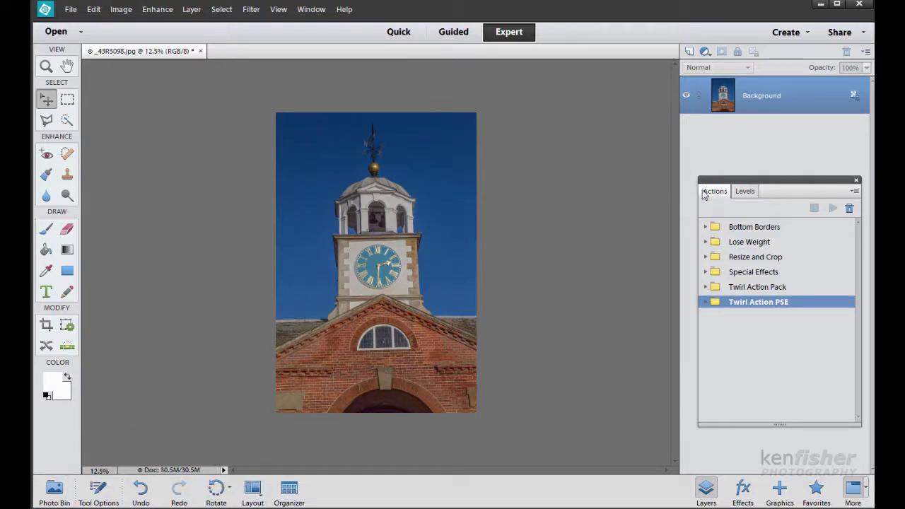
click(706, 287)
drag(861, 266, 861, 396)
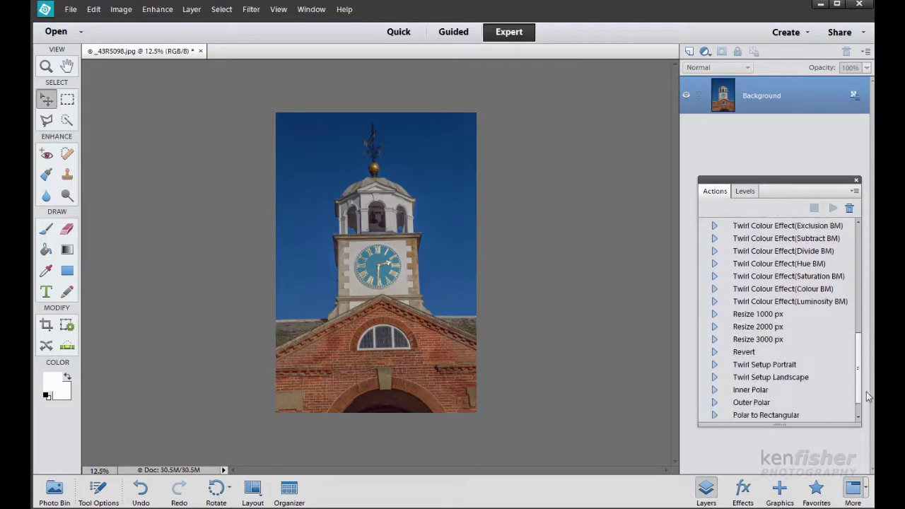
click(751, 315)
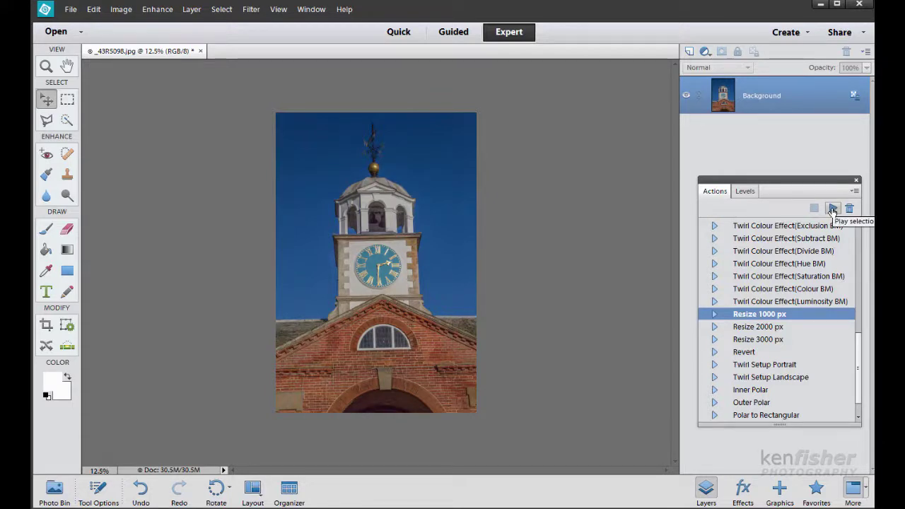
click(833, 209)
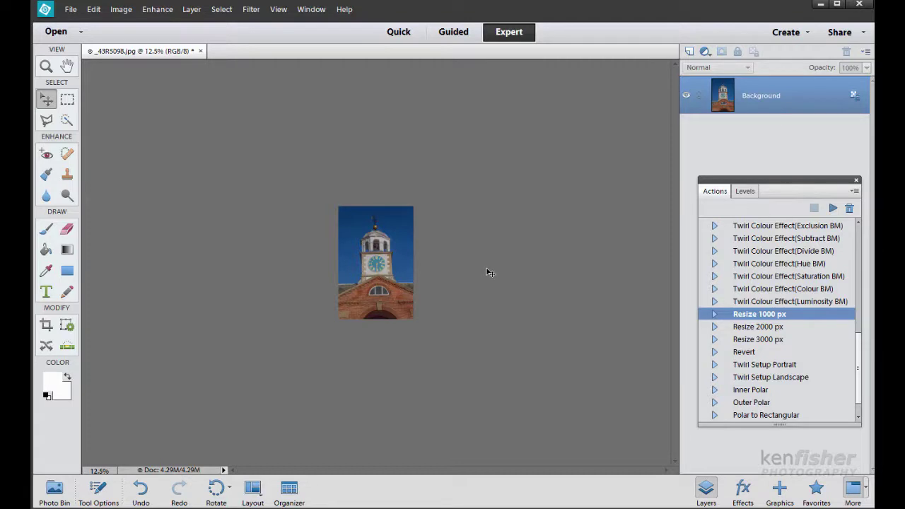
key(ctrl+equal)
key(ctrl+equal)
key(ctrl+equal)
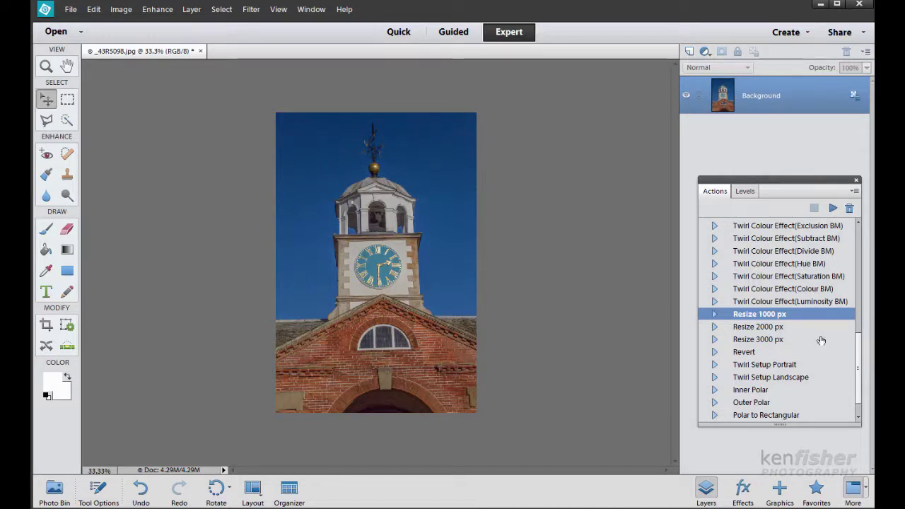
Step: Mirror the photo sideways into two towers with the Twirl Setup Portrait action
scroll(862, 345, down, 2)
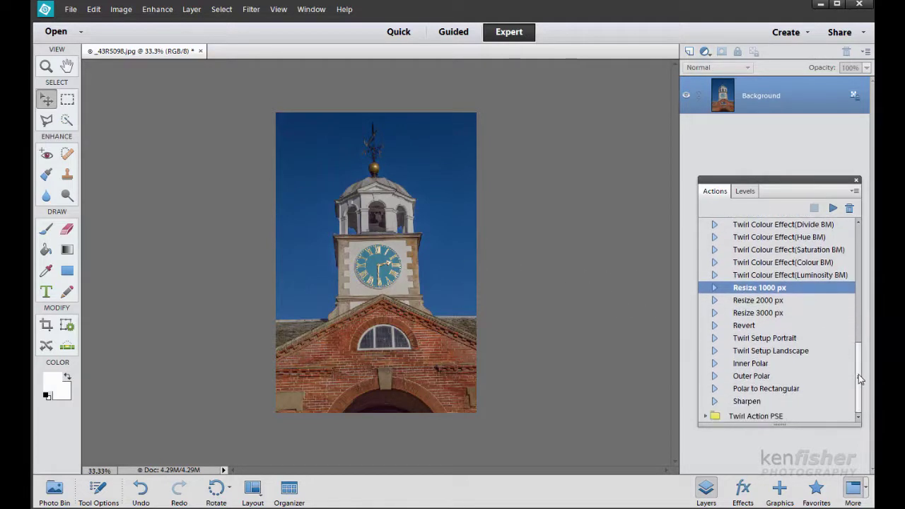
click(754, 341)
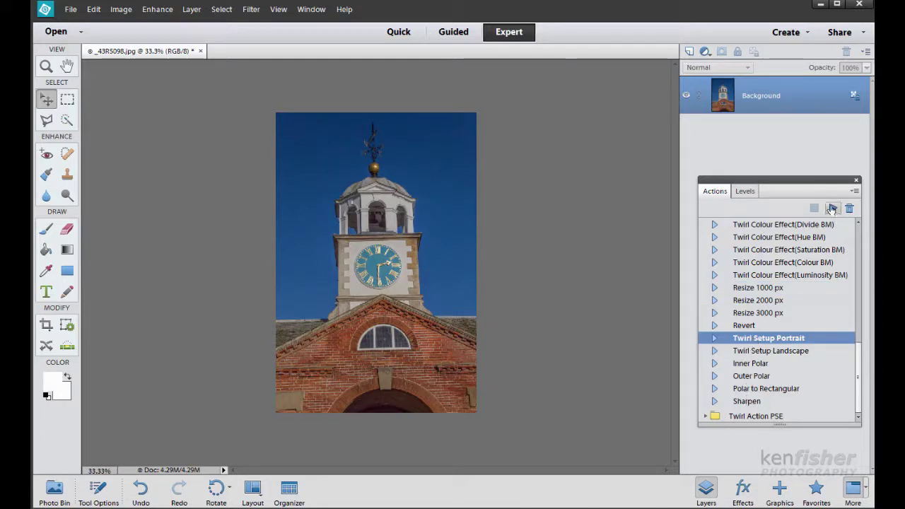
click(832, 209)
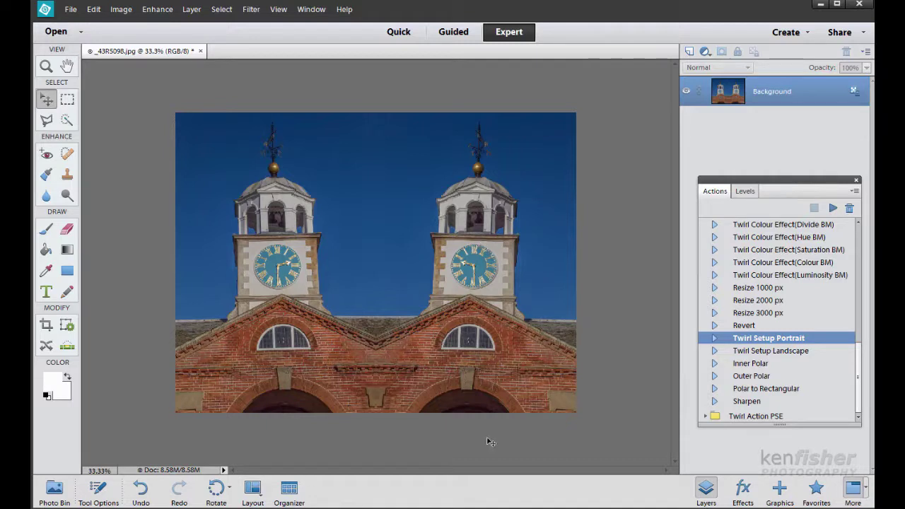
Step: Mirror the two-tower image vertically with the Twirl Setup Landscape action
click(773, 351)
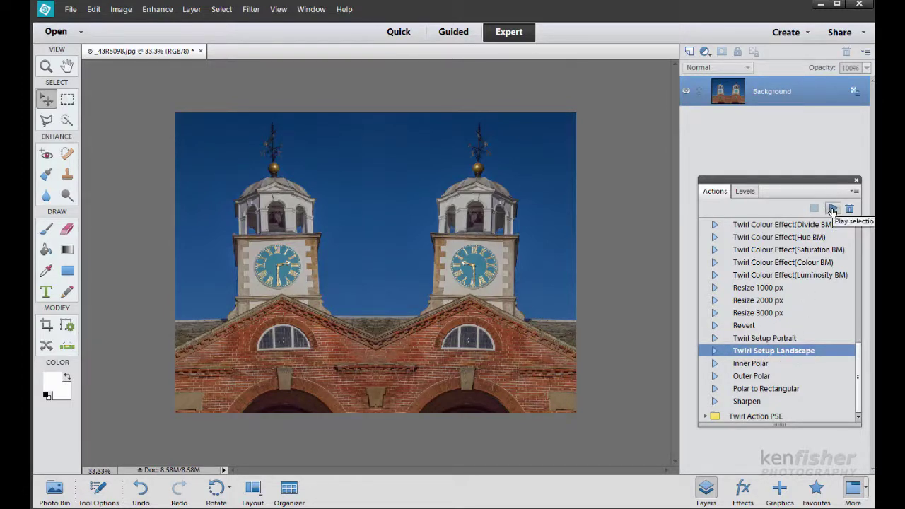
click(833, 210)
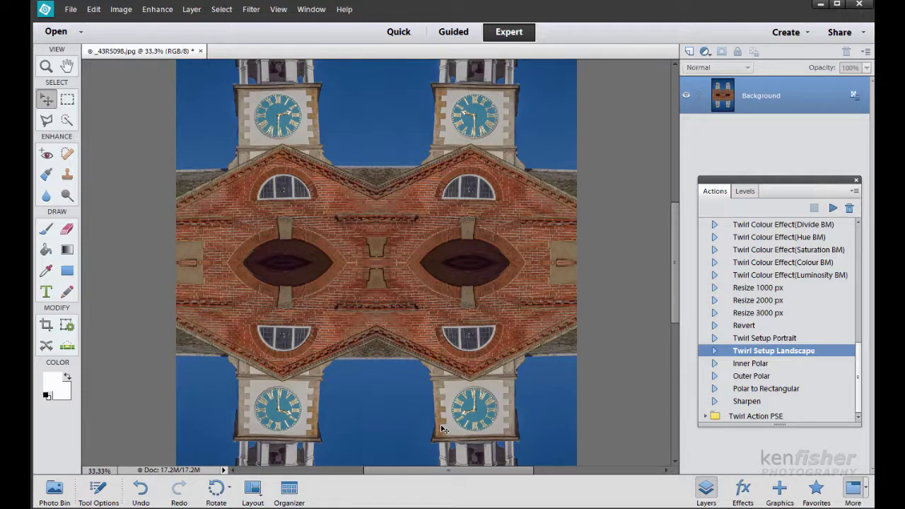
key(ctrl+minus)
key(ctrl+minus)
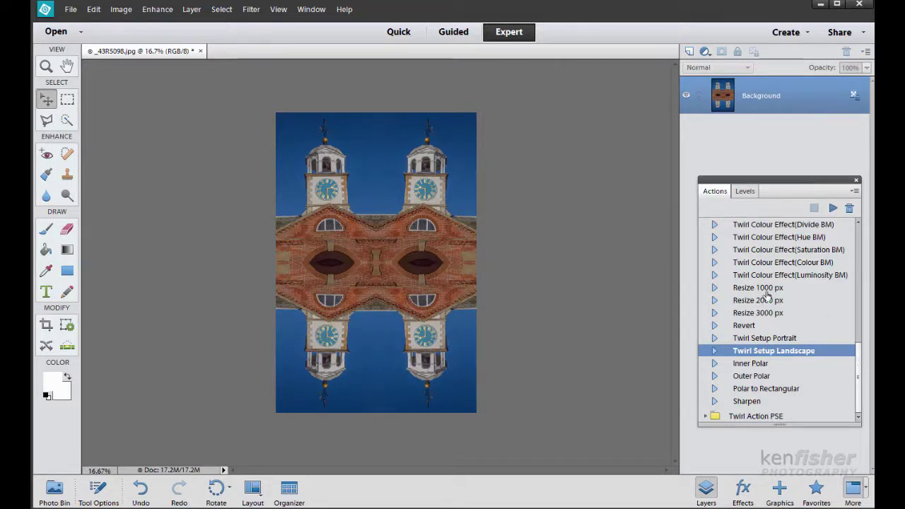
Step: Shrink the mirrored four-tower image with the Resize 1000 px action
click(742, 290)
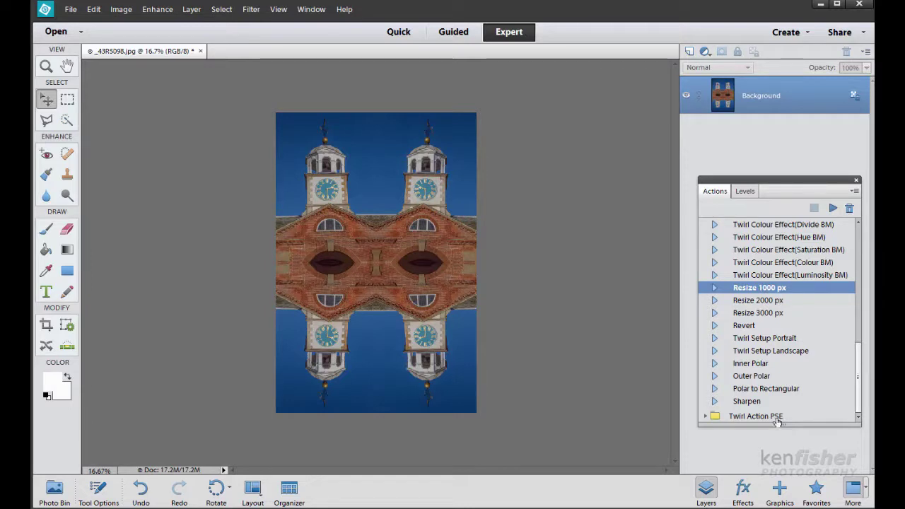
click(834, 208)
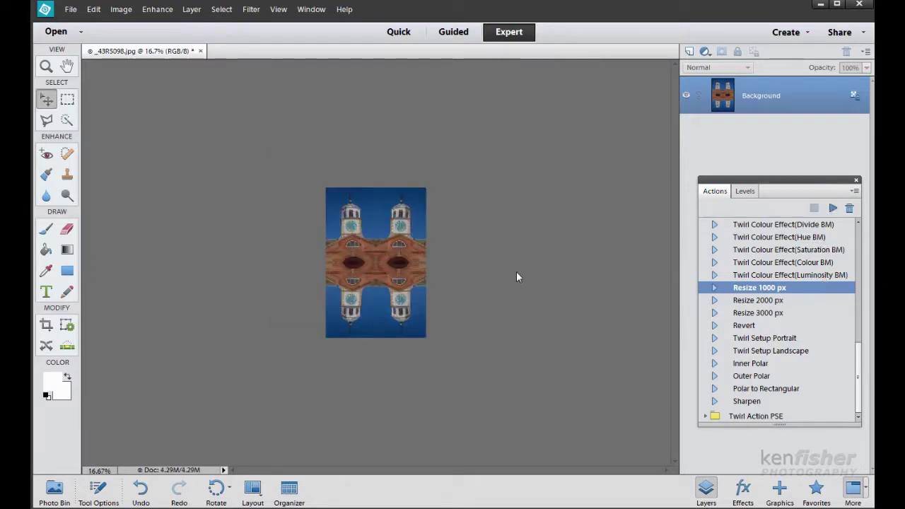
key(ctrl+equal)
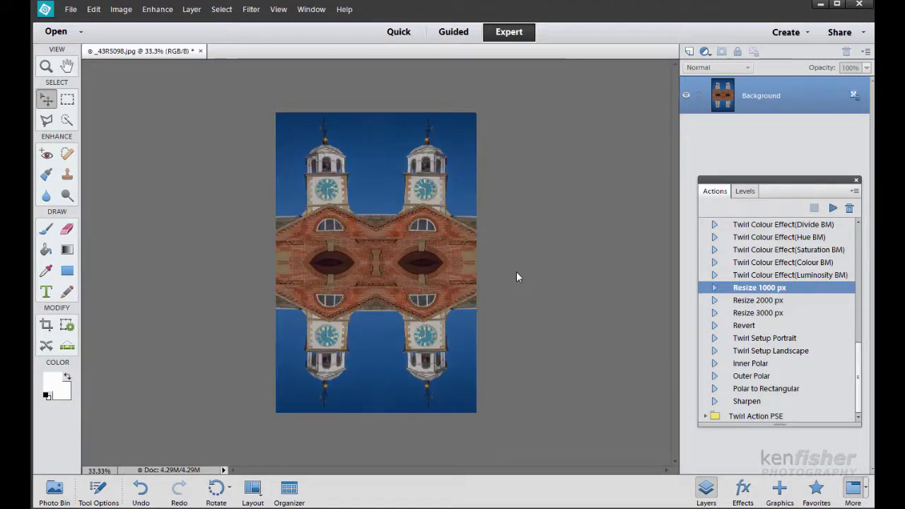
key(ctrl+equal)
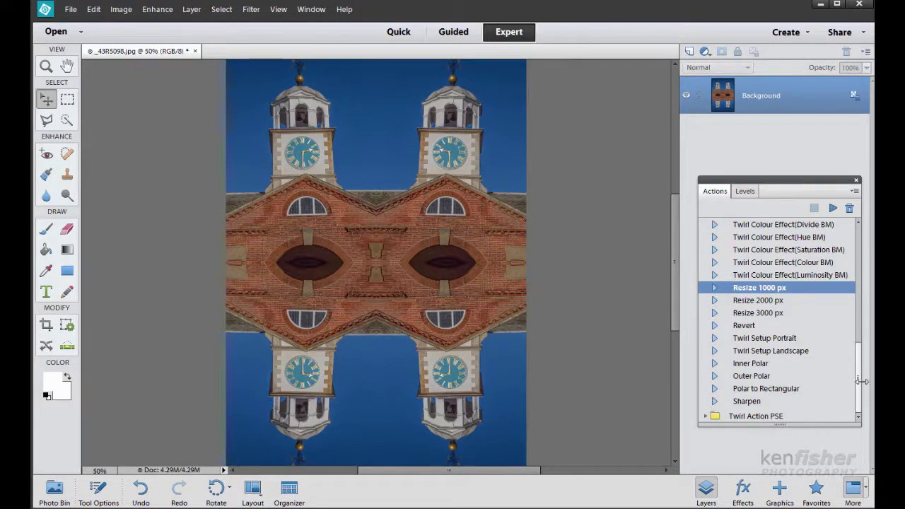
Step: Collapse the Twirl Action Pack set and run the twirl action contained in the Twirl Action PSE set
drag(860, 394, 871, 262)
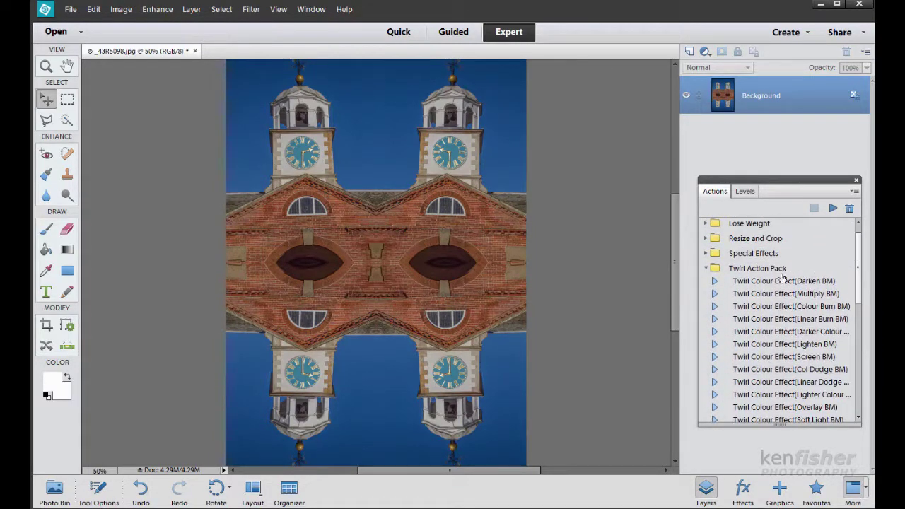
click(706, 270)
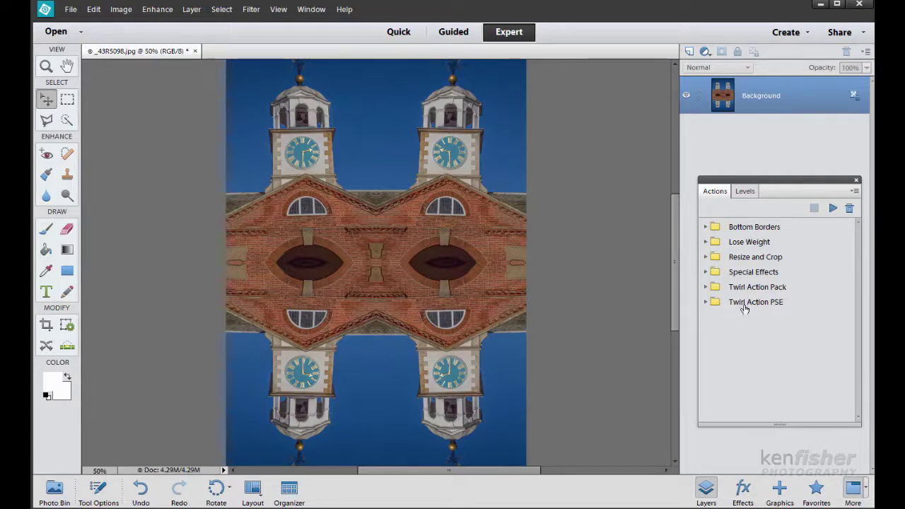
click(706, 303)
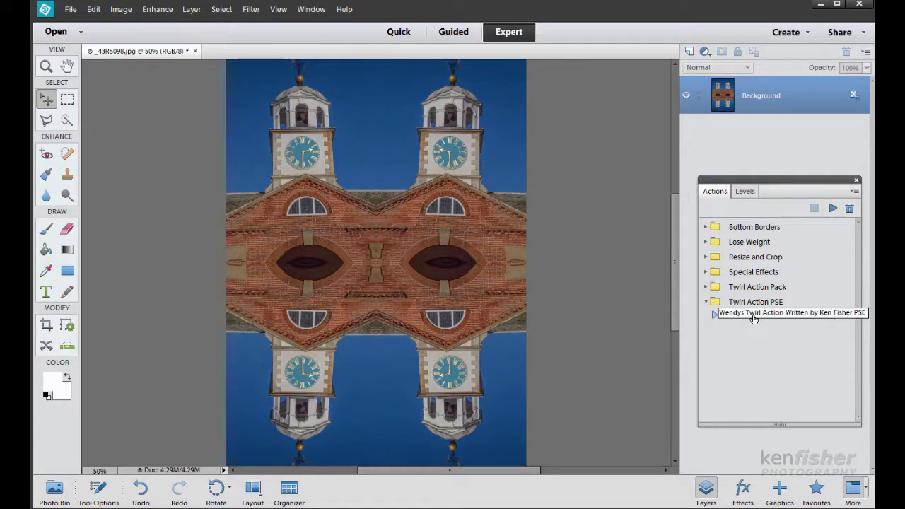
click(784, 317)
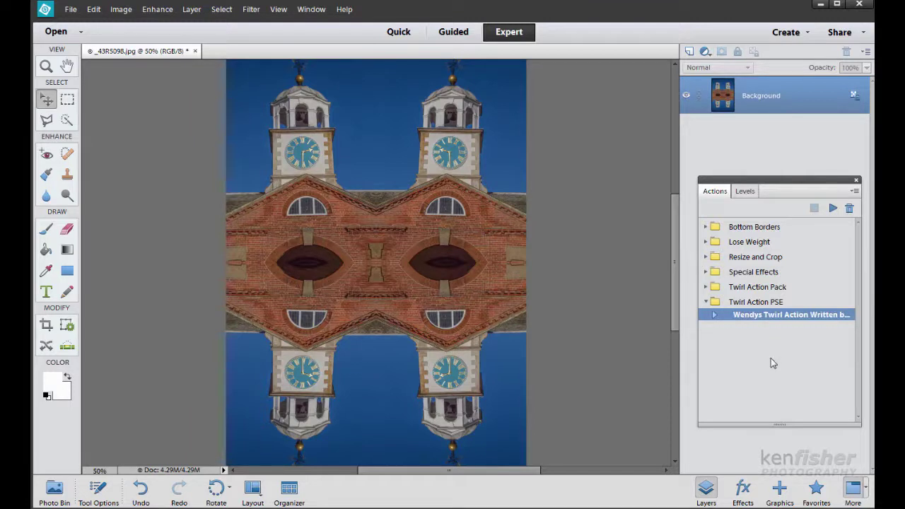
click(833, 209)
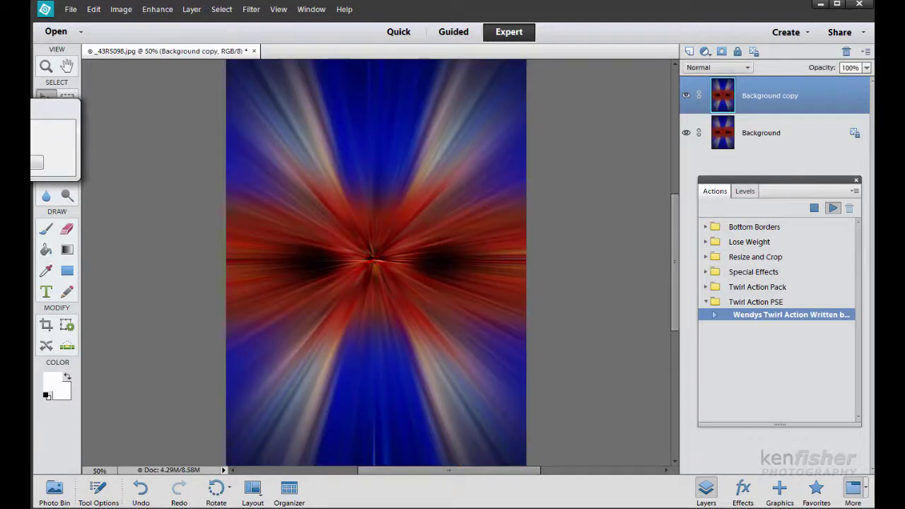
Step: Apply the action's first twirl pair, with an angle of 360° on the Background copy and -360° on the Background
drag(326, 172, 610, 218)
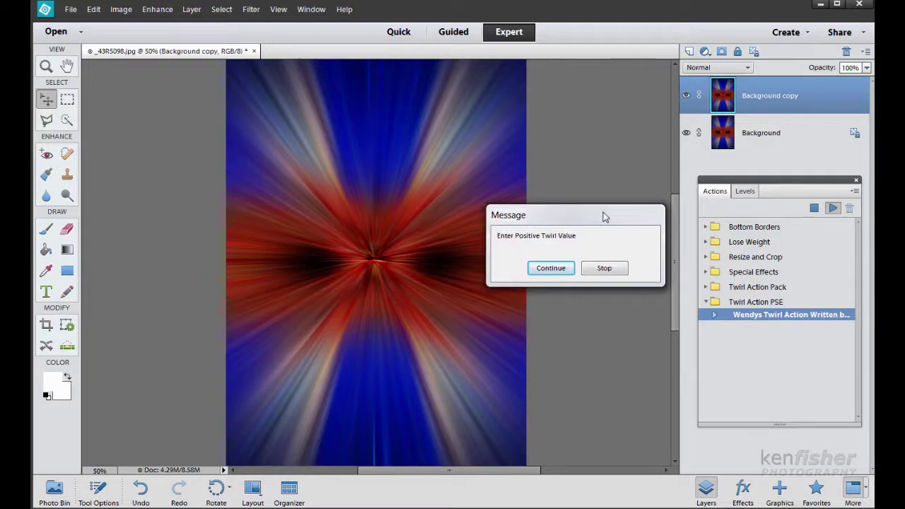
click(551, 269)
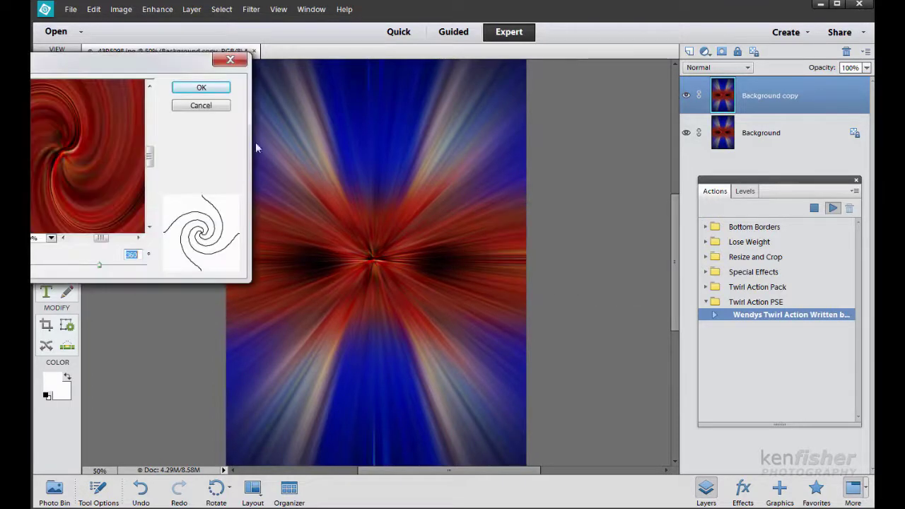
drag(116, 61, 277, 99)
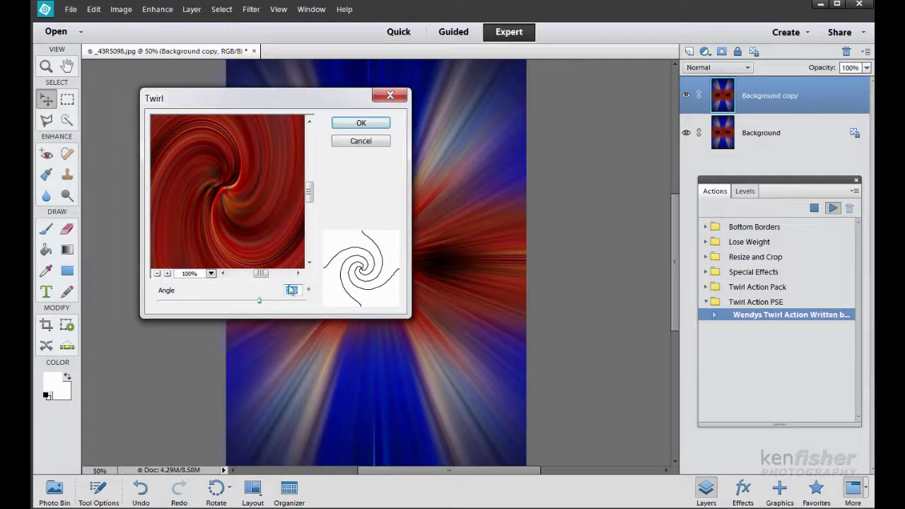
click(366, 126)
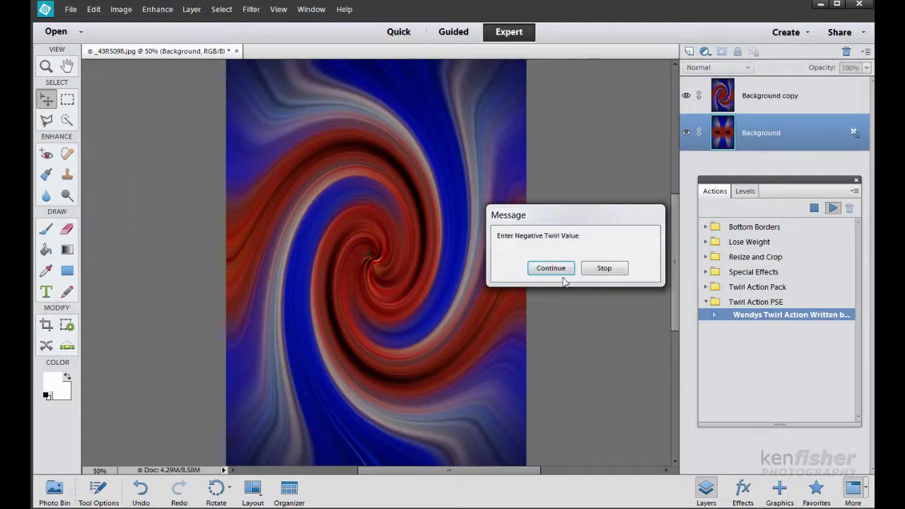
click(558, 271)
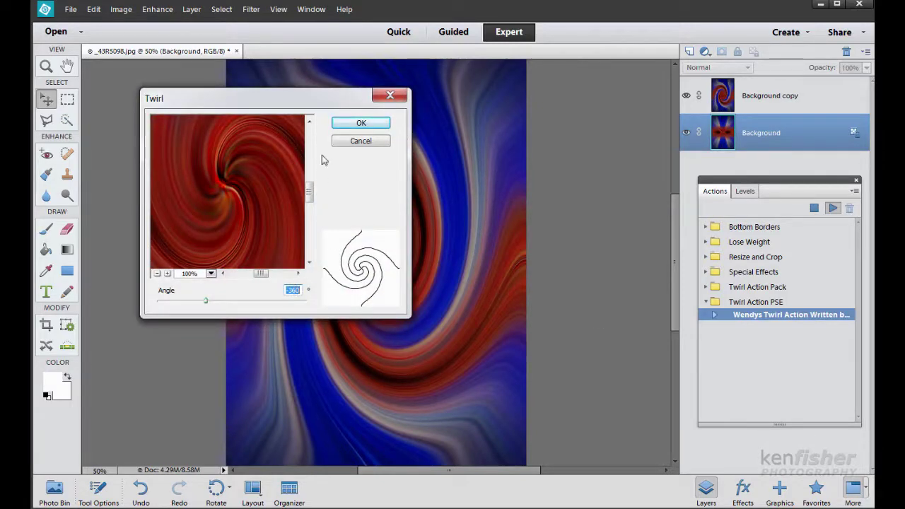
click(361, 125)
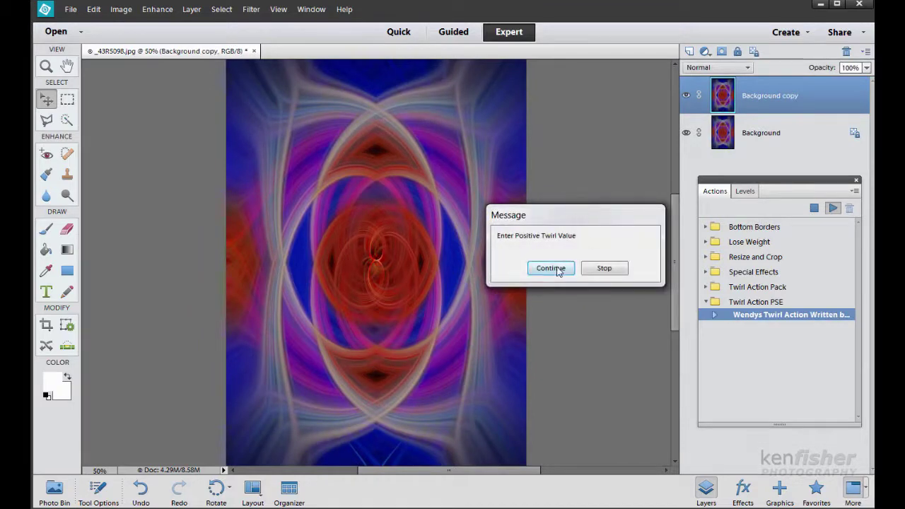
Step: Apply the action's second twirl pair, using 150° for the positive twirl and the preset negative angle for the Background
click(551, 269)
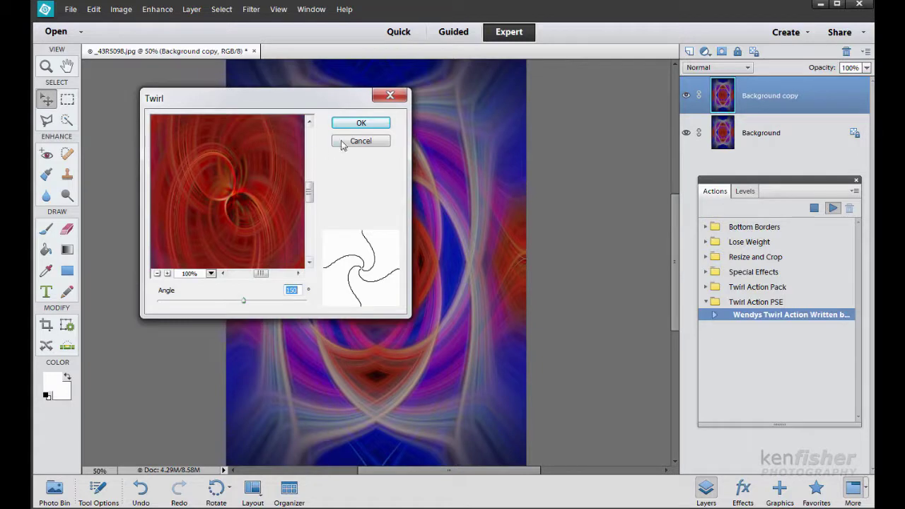
click(356, 124)
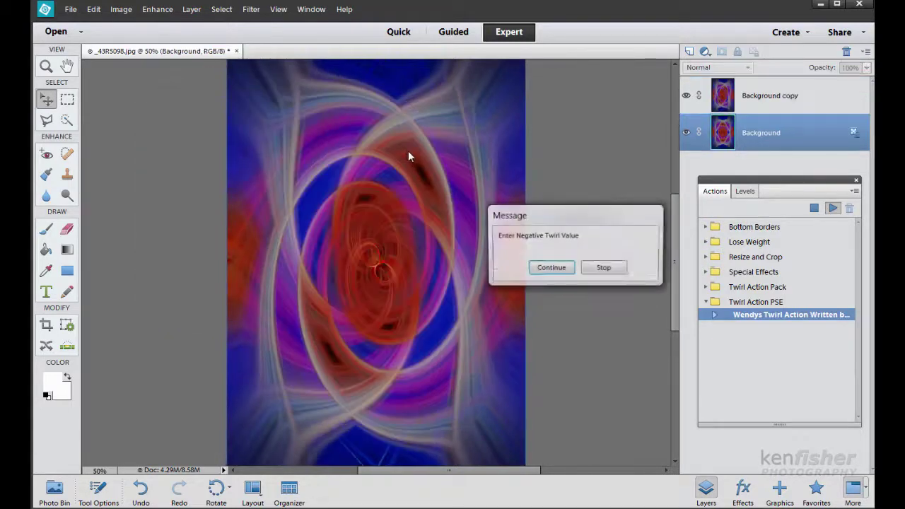
click(555, 271)
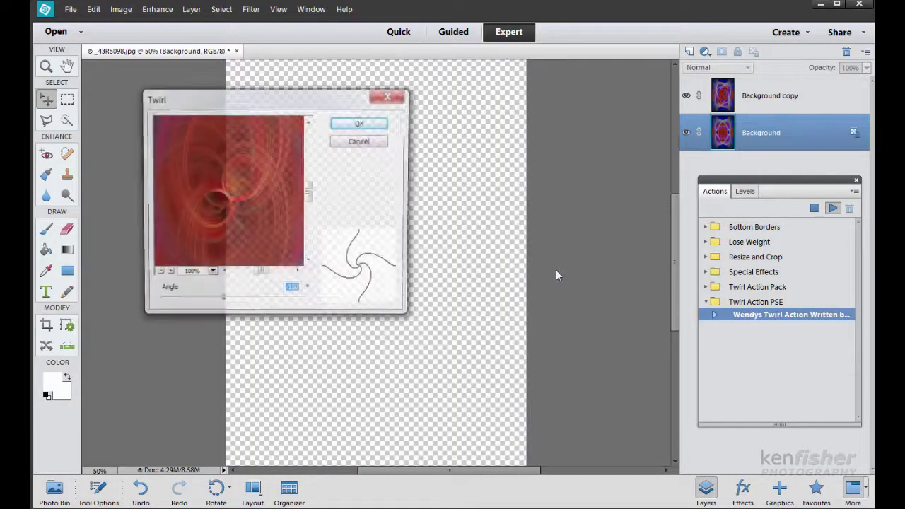
click(361, 123)
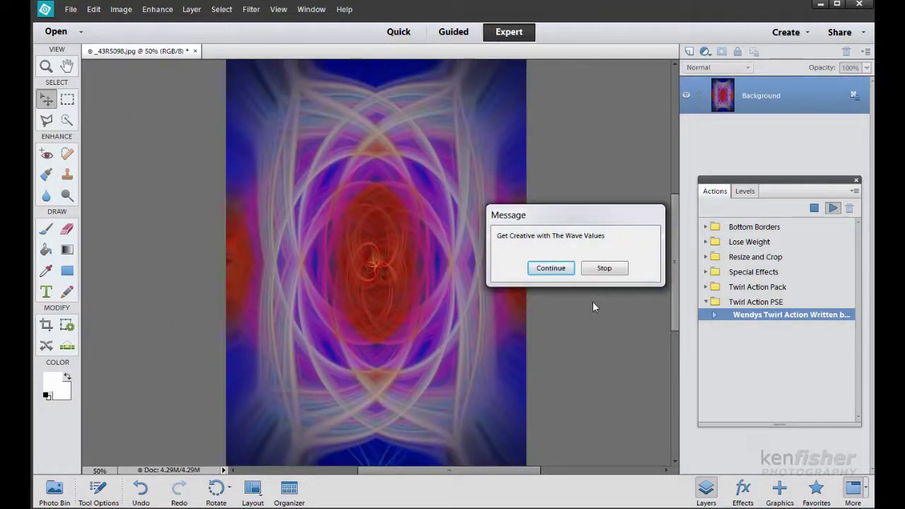
Step: Continue to the Wave filter and set its wavelength to a minimum of 70 and a maximum of 633
click(551, 269)
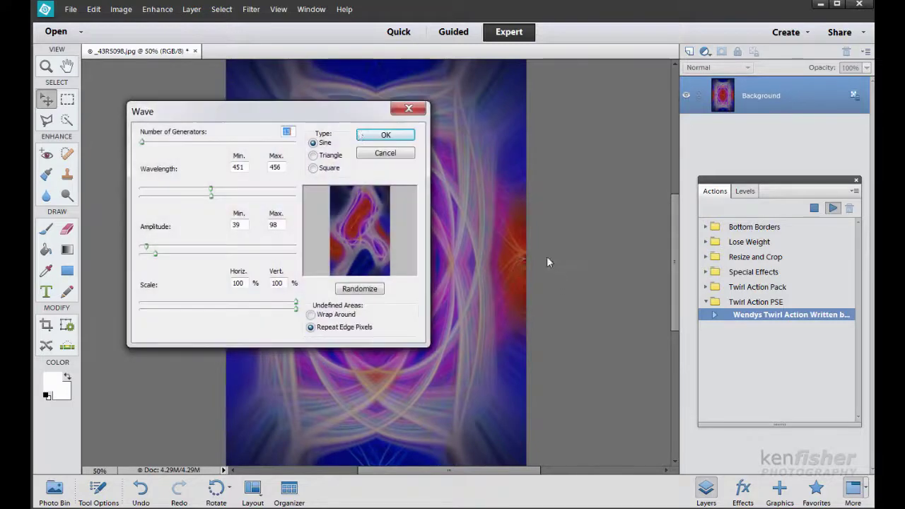
drag(311, 119, 702, 166)
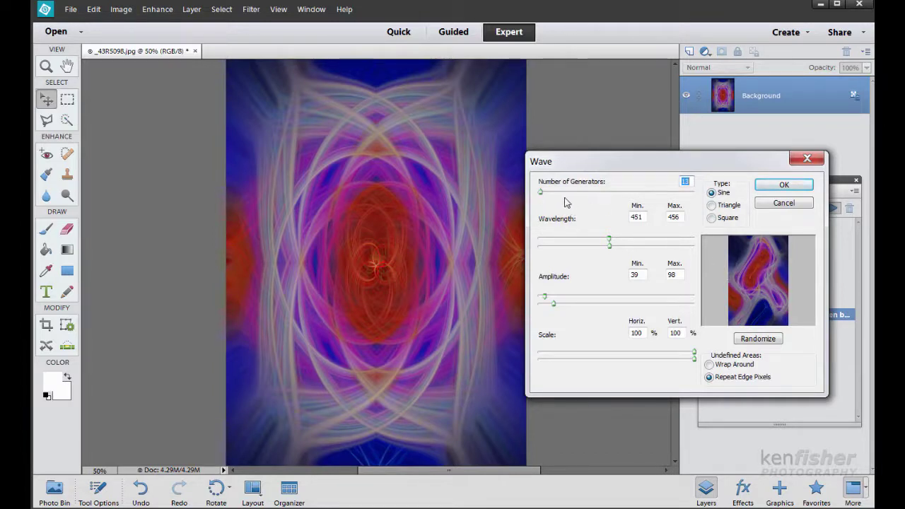
drag(541, 196, 542, 198)
drag(607, 240, 548, 233)
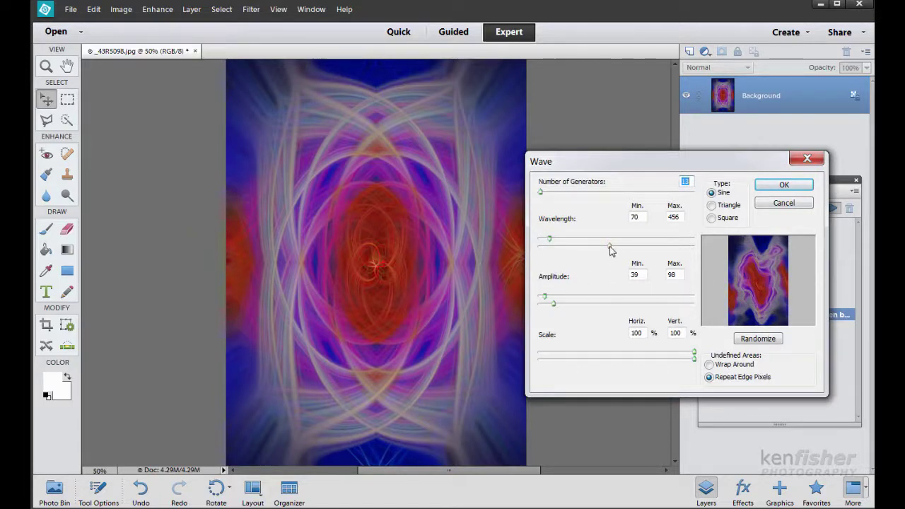
drag(609, 246, 638, 249)
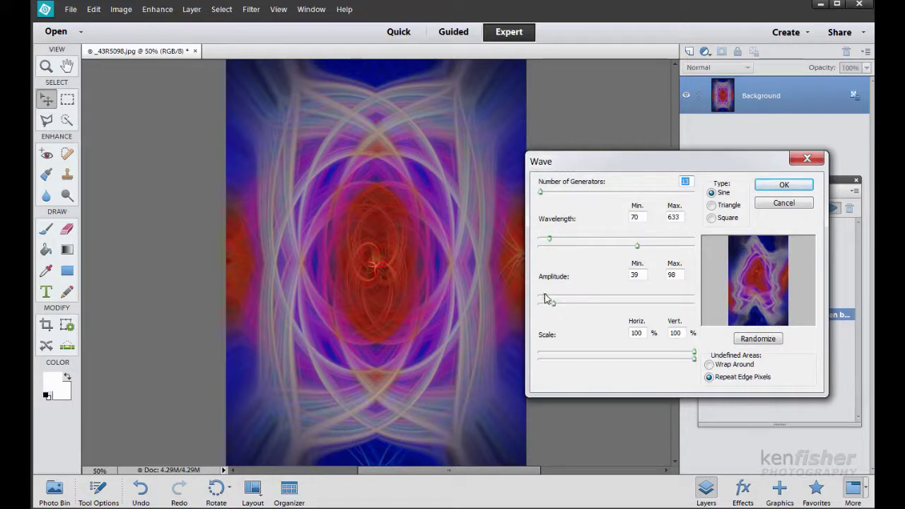
Step: Set the wave amplitude to a minimum of 105 and a maximum of 256, and apply the filter
drag(546, 300, 561, 306)
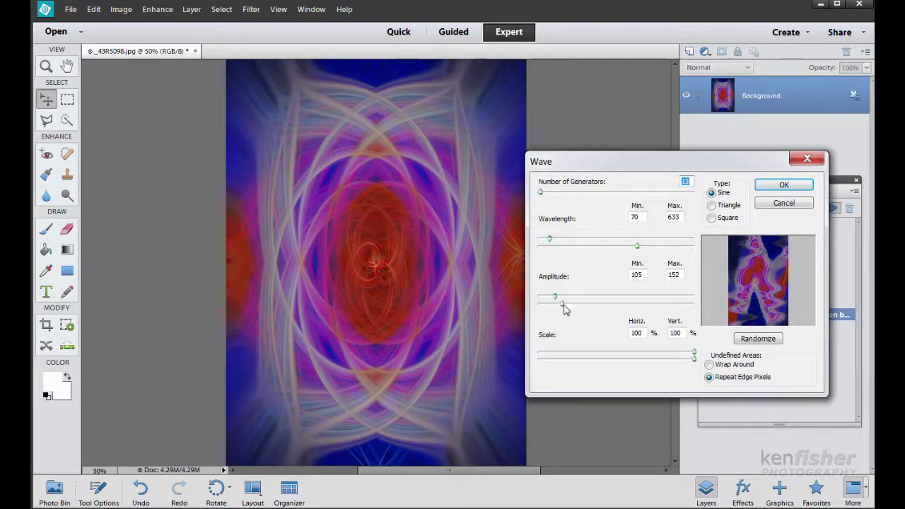
drag(564, 305, 579, 305)
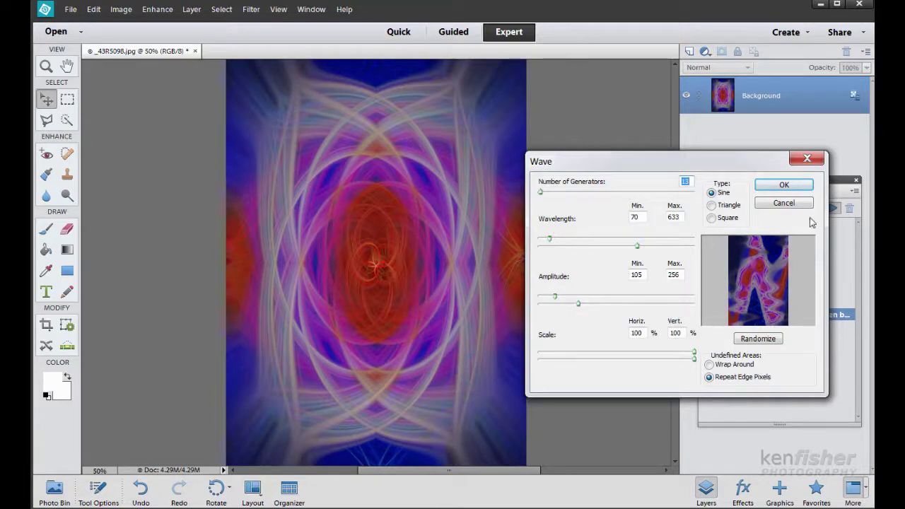
click(783, 185)
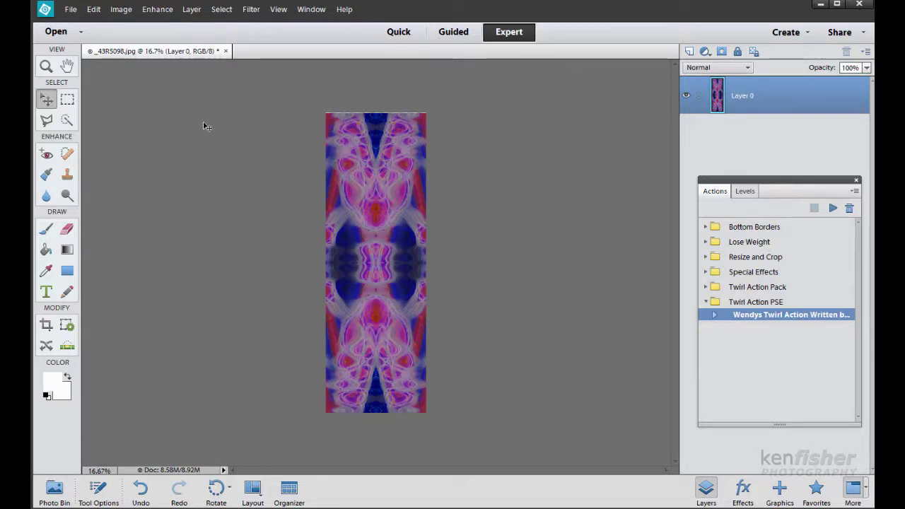
Step: Undo the final Merge Down and move the Layer 0 copy downward so it partly overlaps the lower half
click(97, 15)
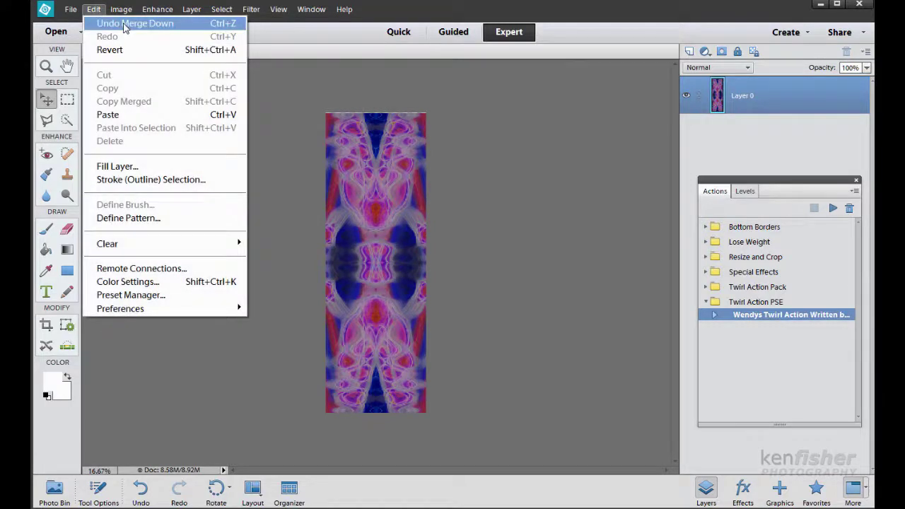
click(125, 25)
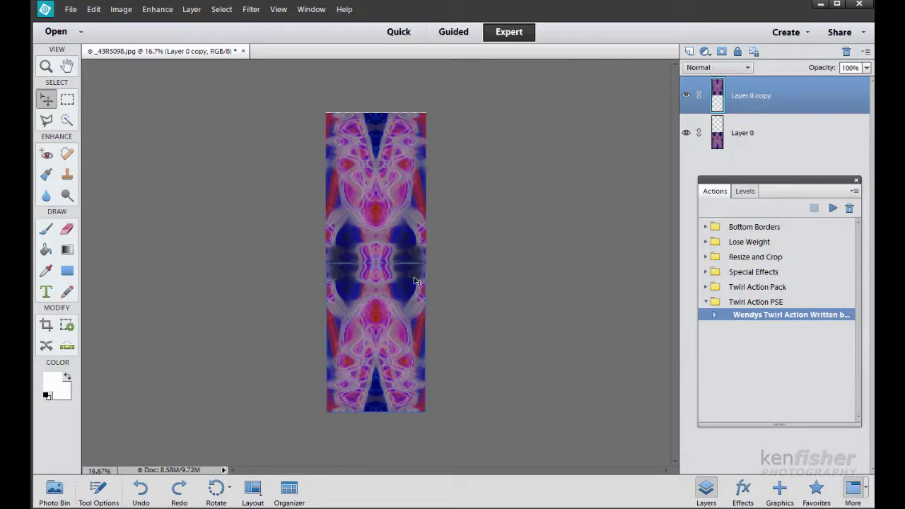
click(46, 99)
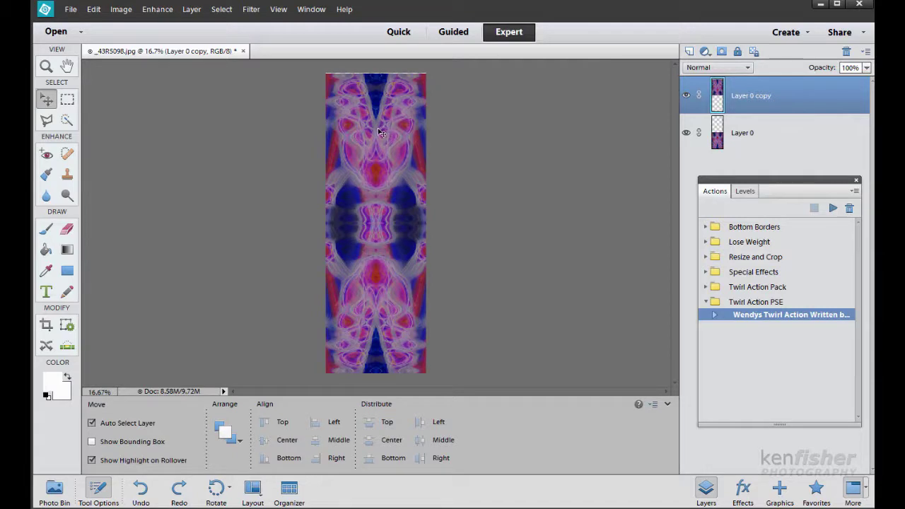
drag(380, 132, 379, 222)
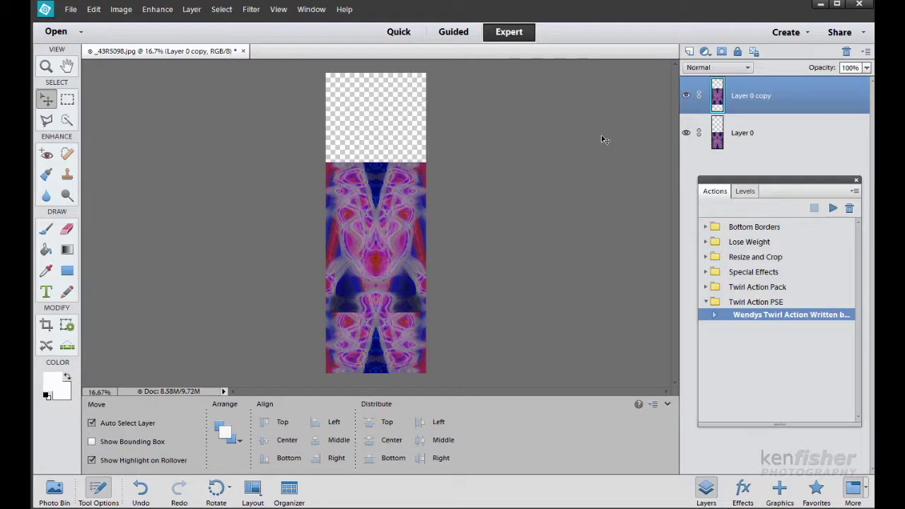
Step: Blend the Layer 0 copy in Lighter Color mode and move it down to cover the lower half completely
click(749, 70)
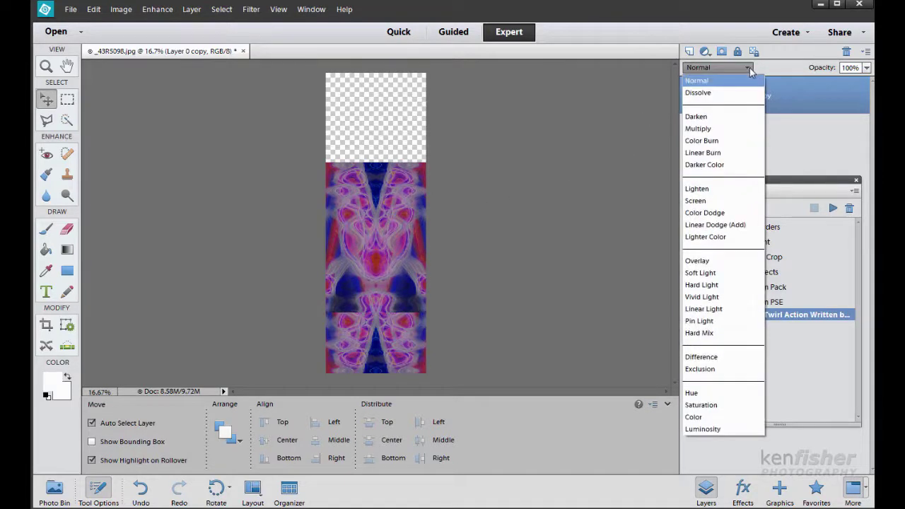
click(708, 238)
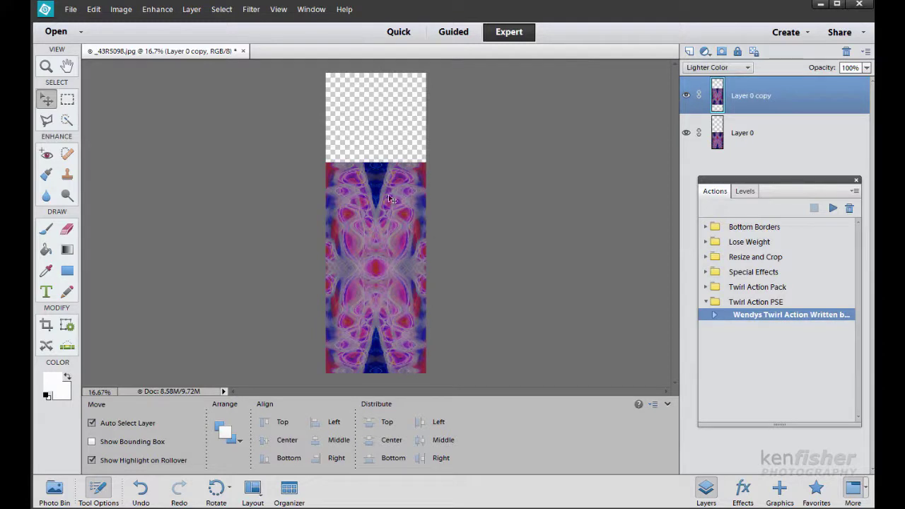
drag(380, 182, 378, 242)
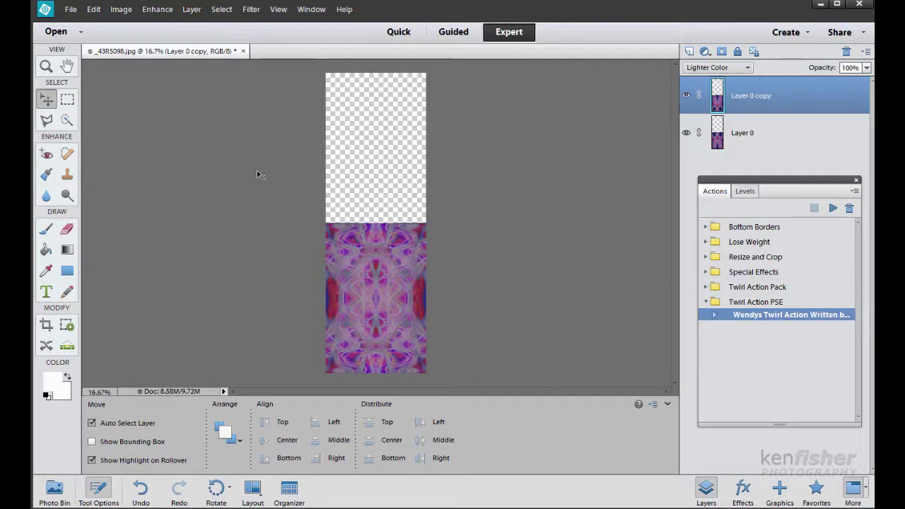
Step: Crop away the transparent upper half, keeping only the overlapped pattern
click(46, 325)
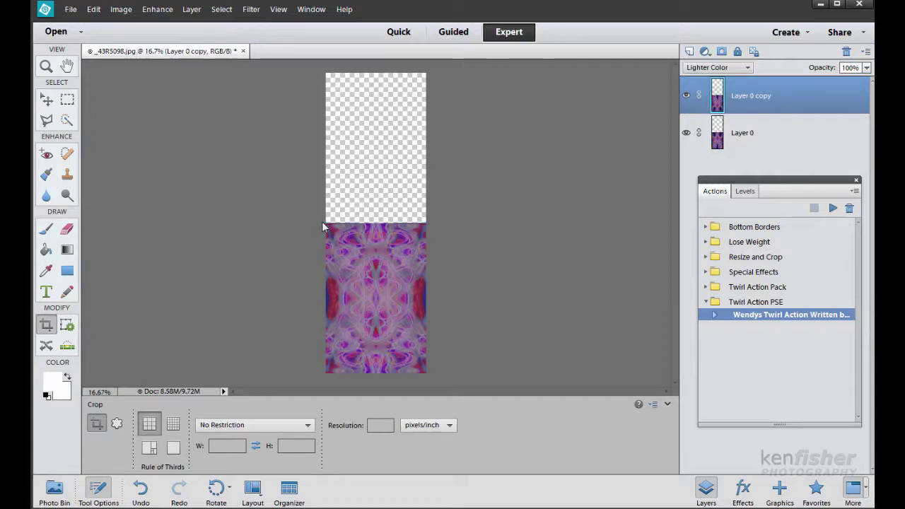
click(463, 382)
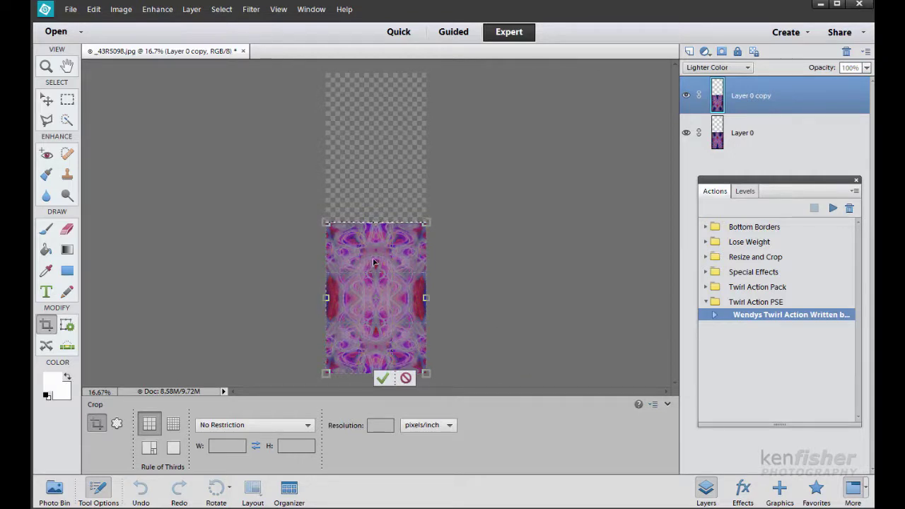
click(382, 378)
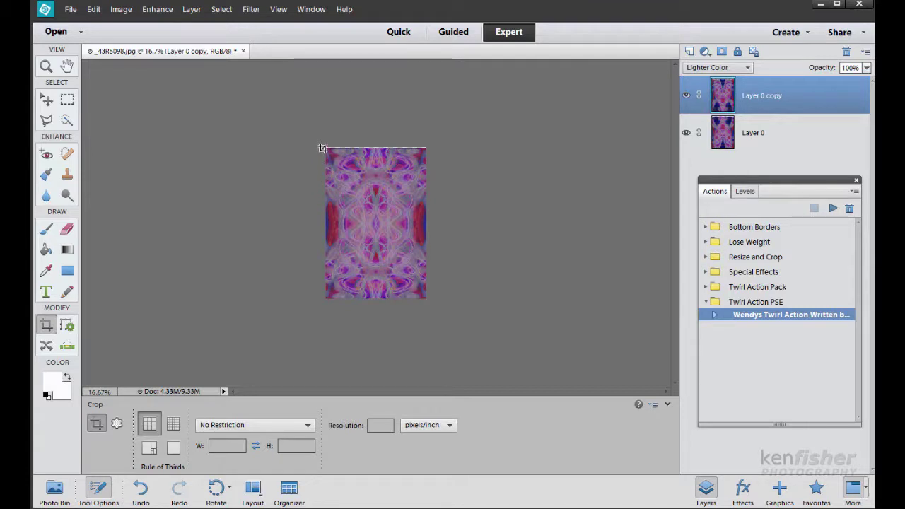
Step: Crop a thin strip off the upper edge of the pattern with no aspect restriction
drag(322, 148, 509, 340)
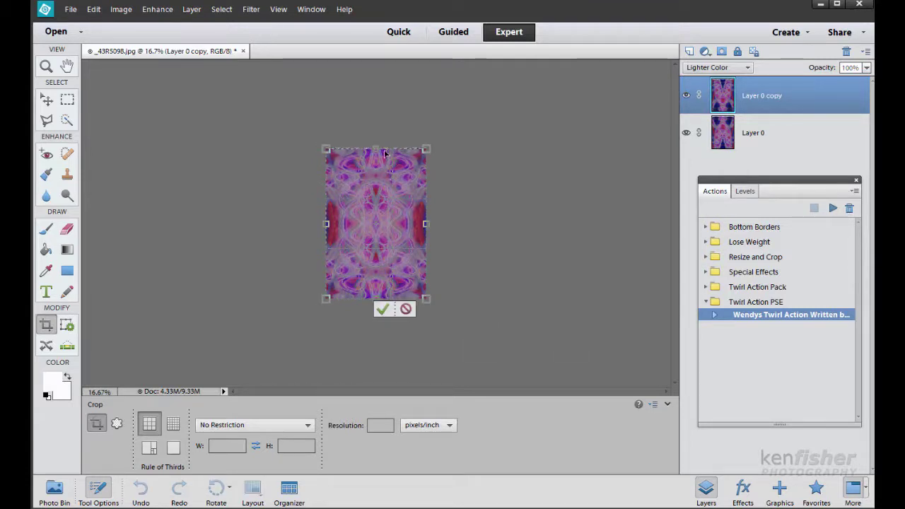
drag(375, 149, 375, 151)
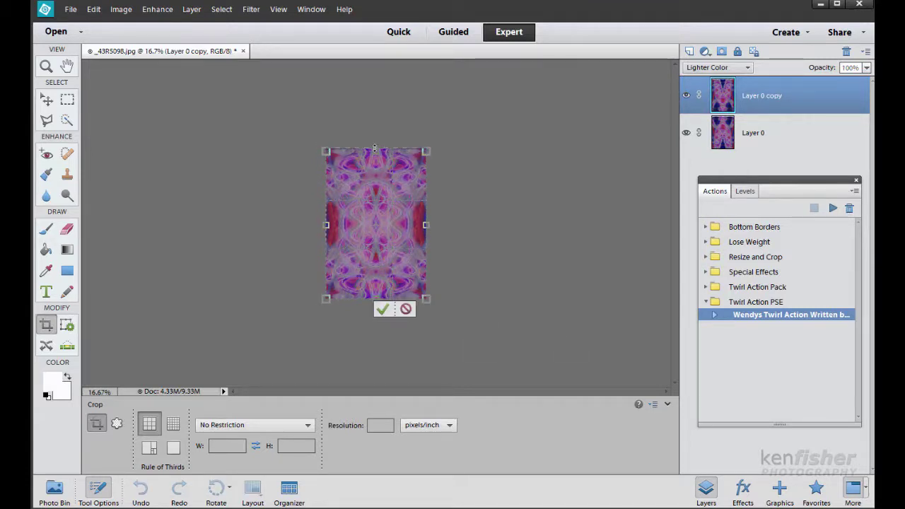
click(382, 310)
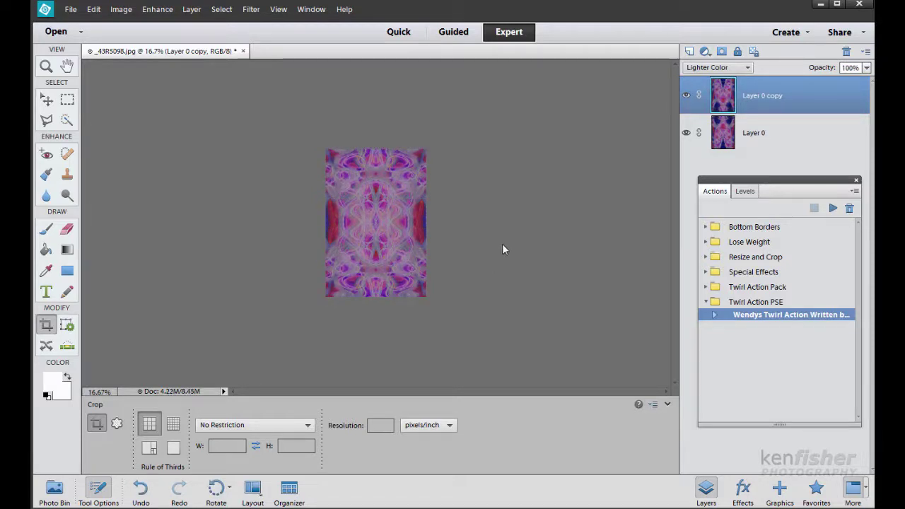
Step: Clear the floating Adjustments panel away from the layer stack and merge the Layer 0 copy down into Layer 0
key(ctrl+equal)
key(ctrl+equal)
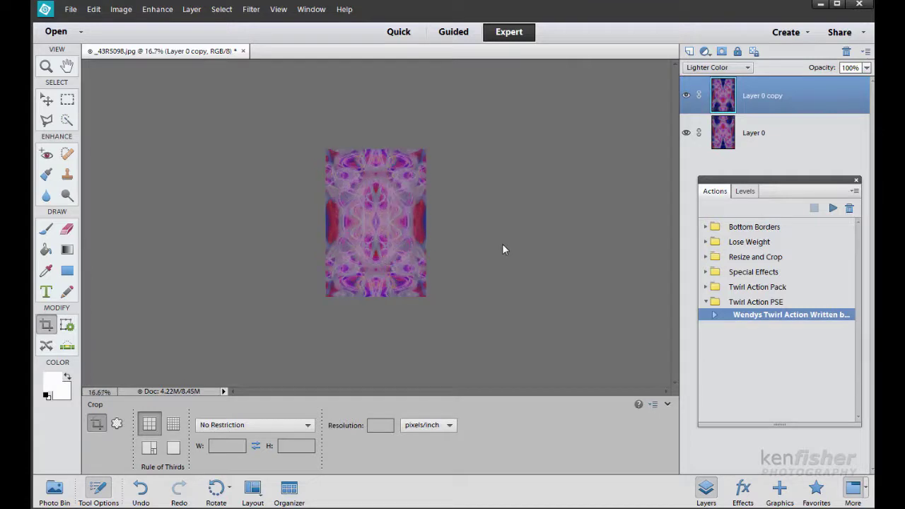
key(ctrl+equal)
key(ctrl+minus)
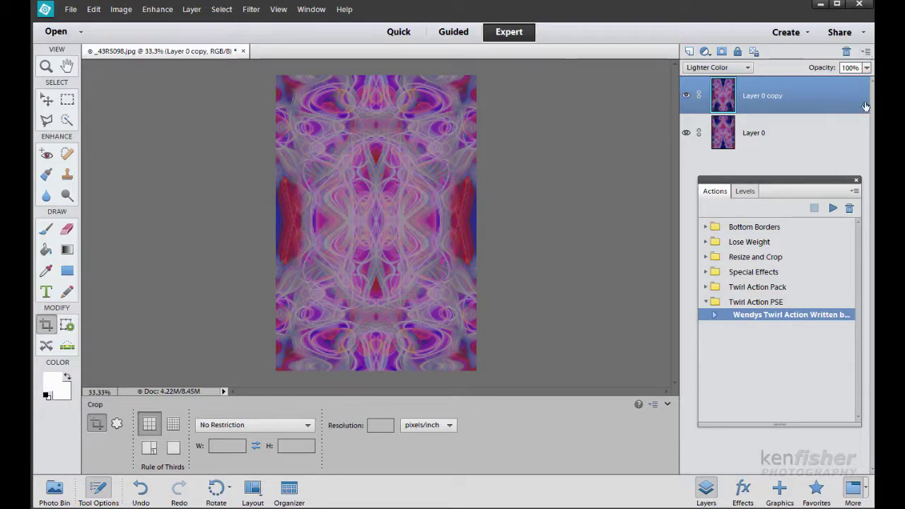
drag(706, 195, 515, 120)
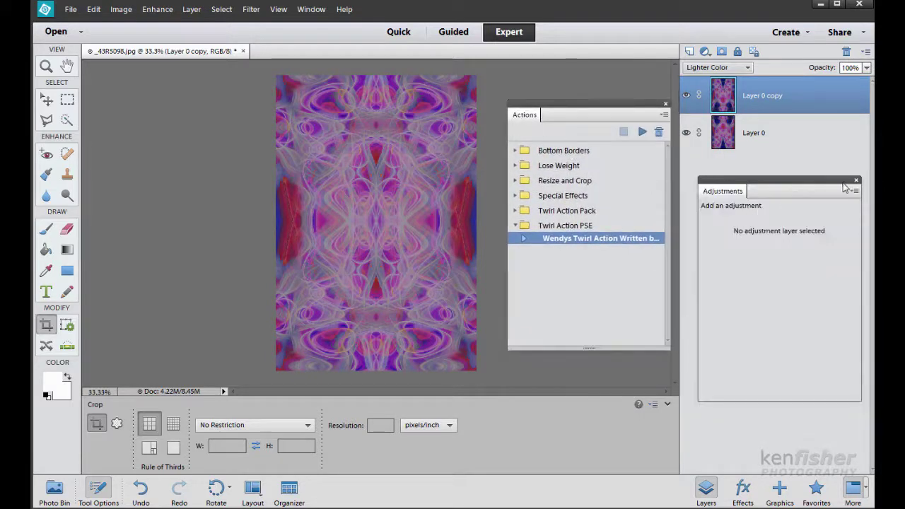
click(857, 180)
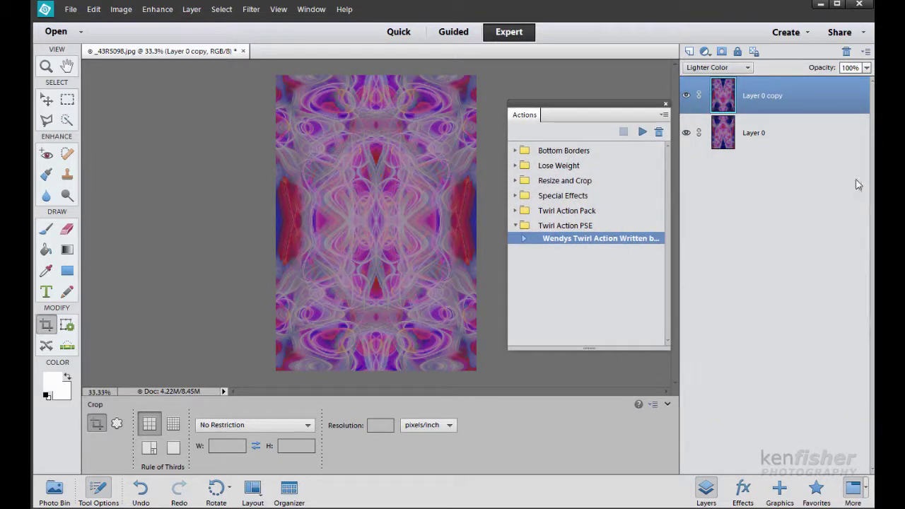
click(866, 54)
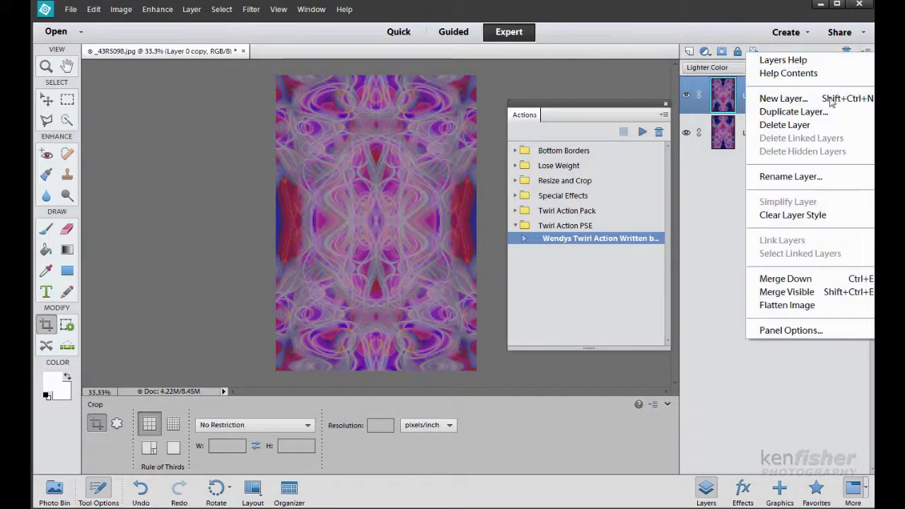
click(797, 281)
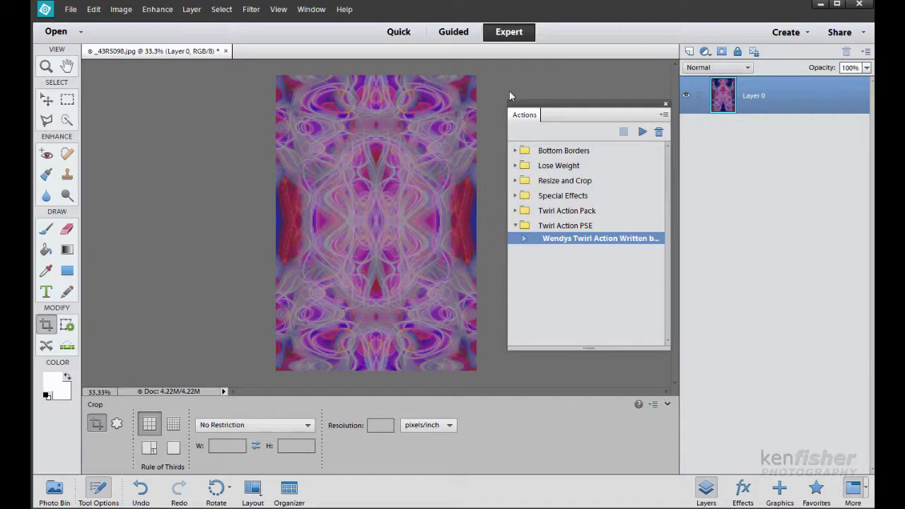
Step: Boost the pattern's contrast with Levels, setting the RGB input black point to 36 and white point to 219, and close the Actions panel
click(154, 10)
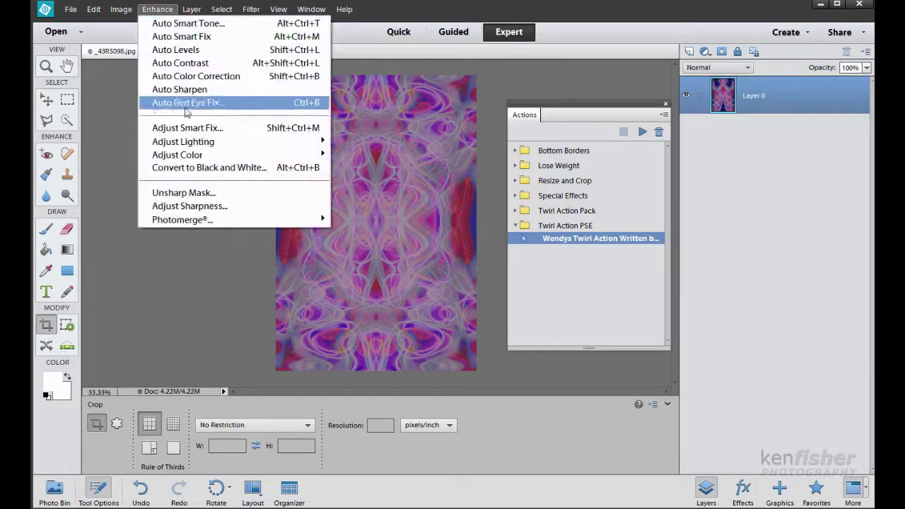
mouse_move(192, 147)
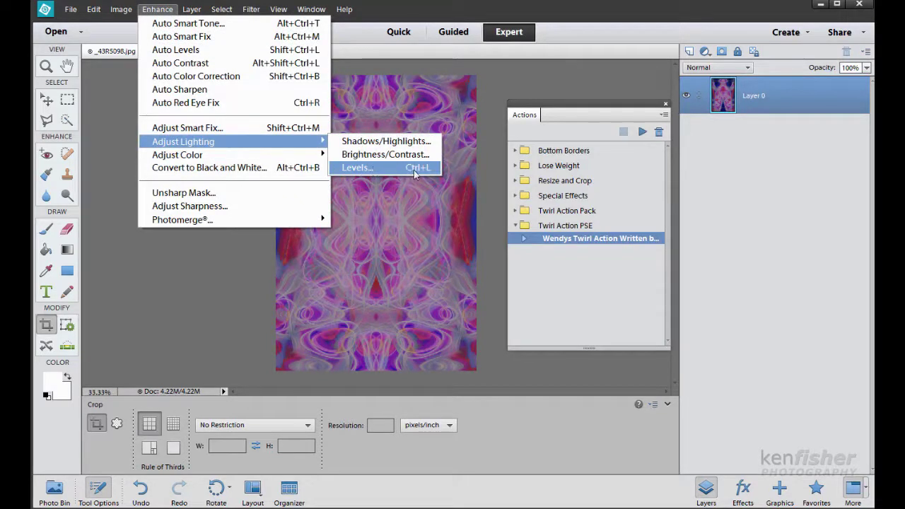
click(378, 172)
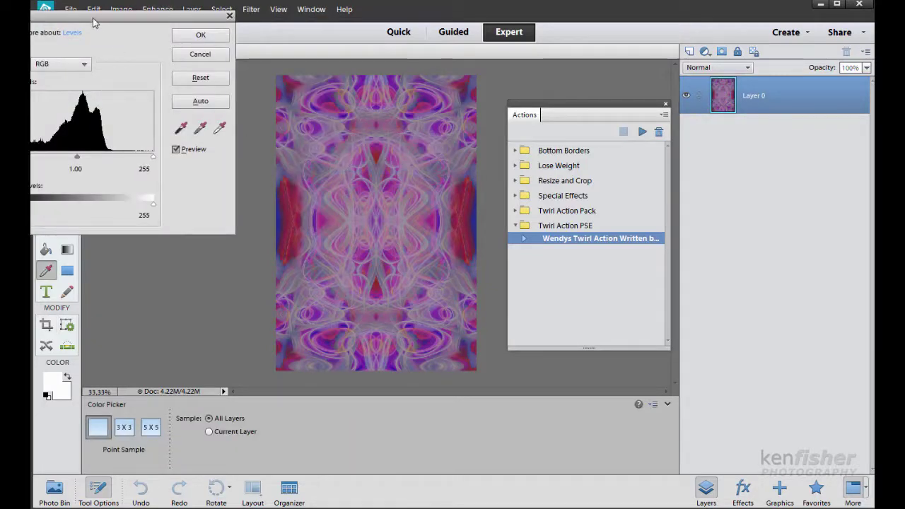
drag(92, 19, 125, 60)
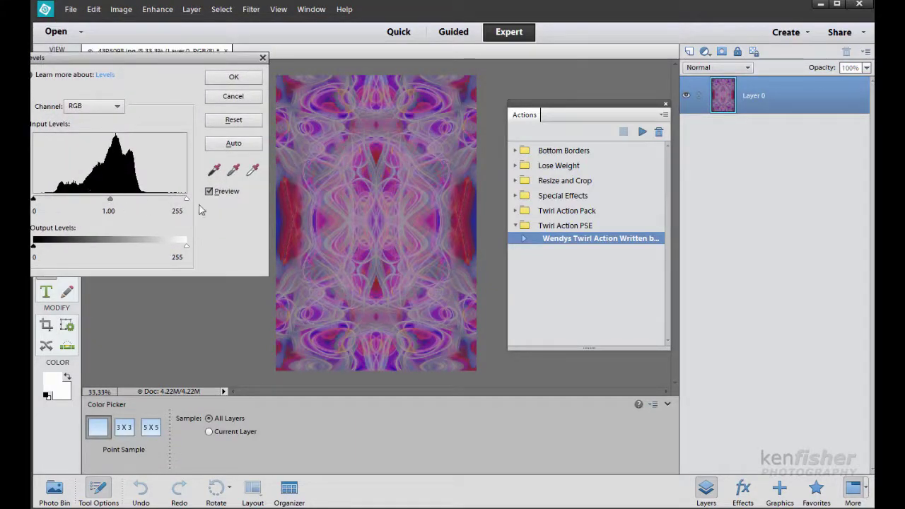
drag(186, 200, 165, 203)
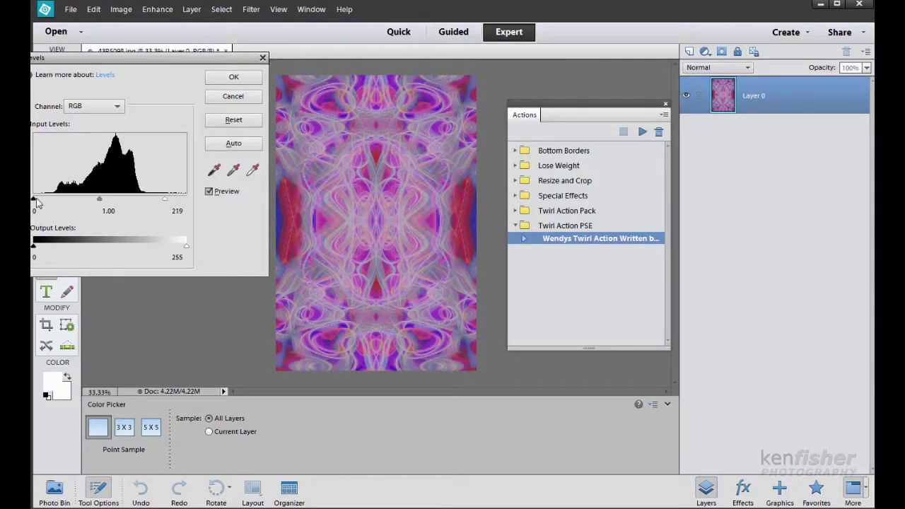
drag(35, 204, 111, 207)
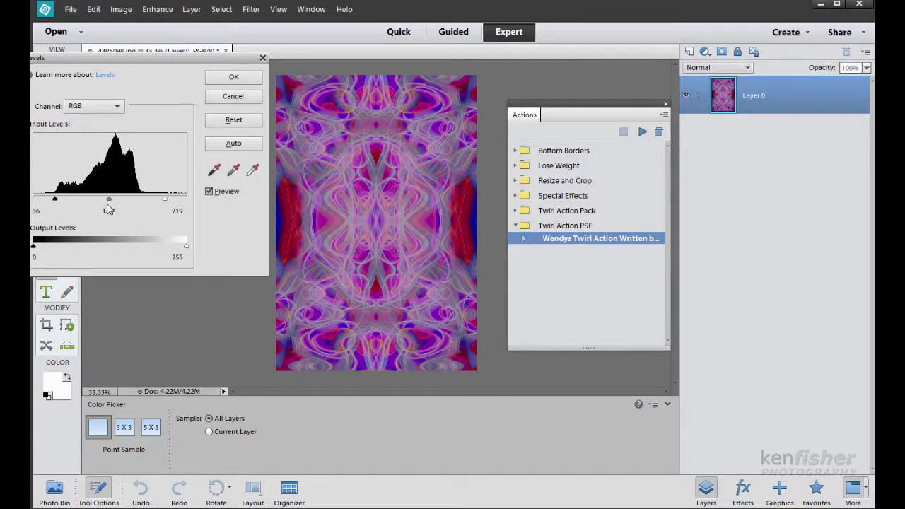
click(235, 78)
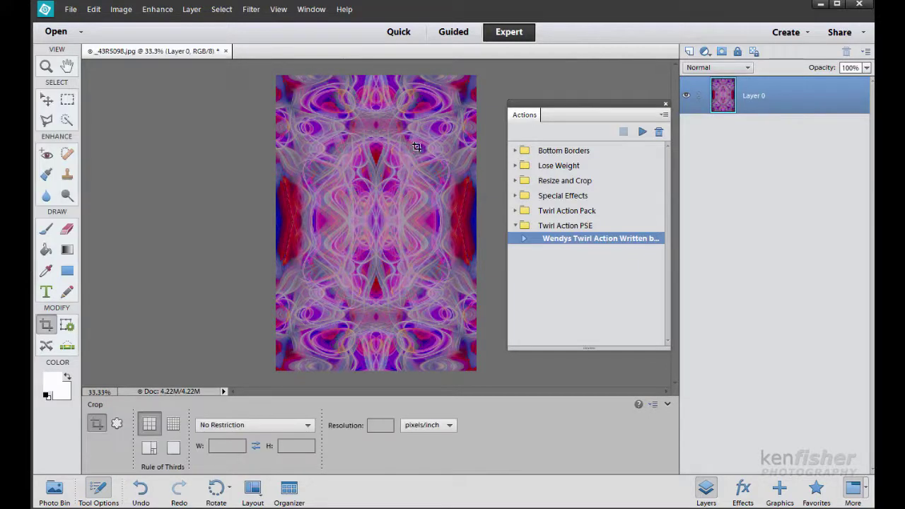
click(666, 104)
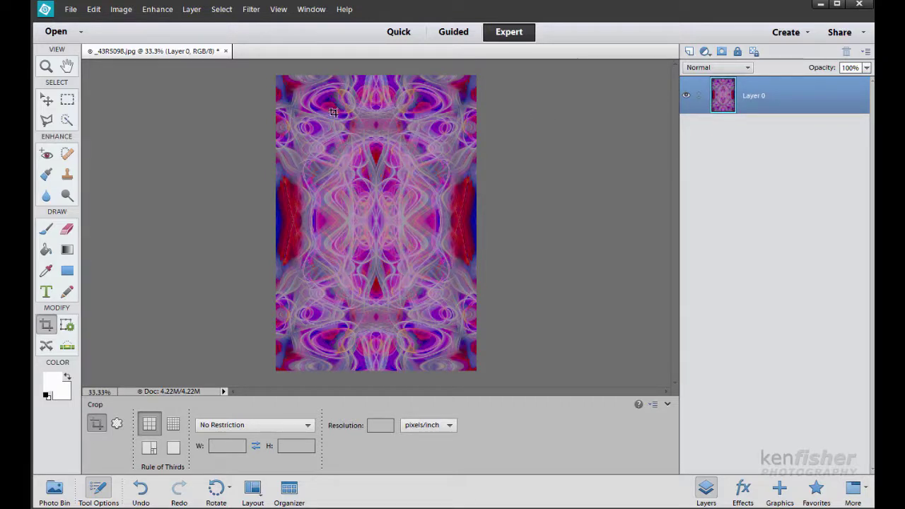
Step: Rotate the whole image 90° to the right into landscape orientation
click(121, 10)
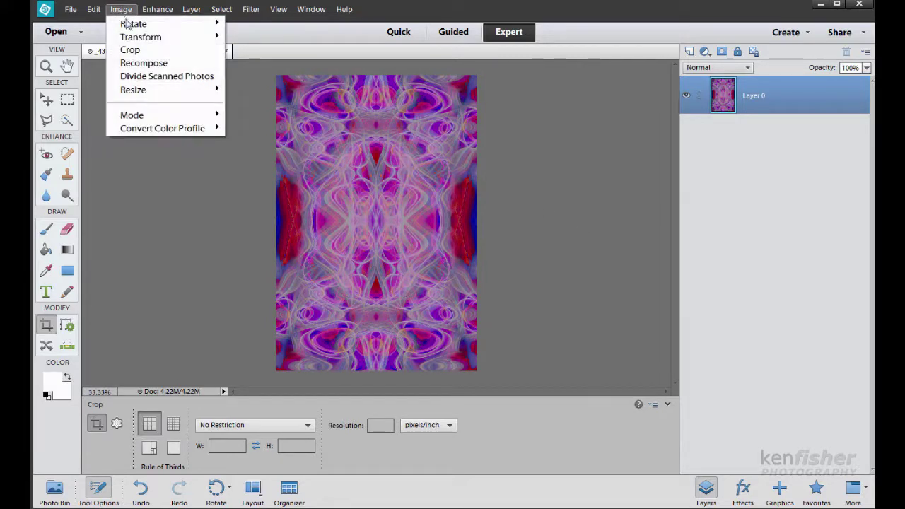
mouse_move(132, 28)
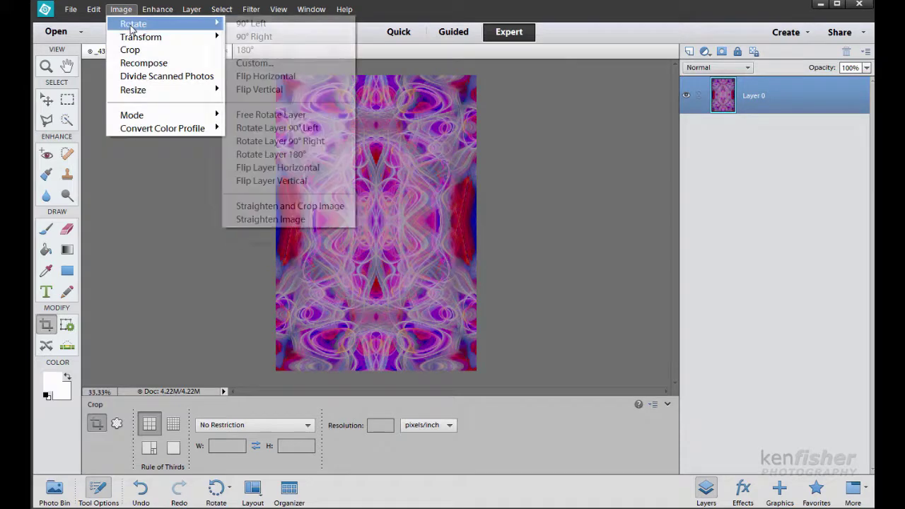
click(254, 36)
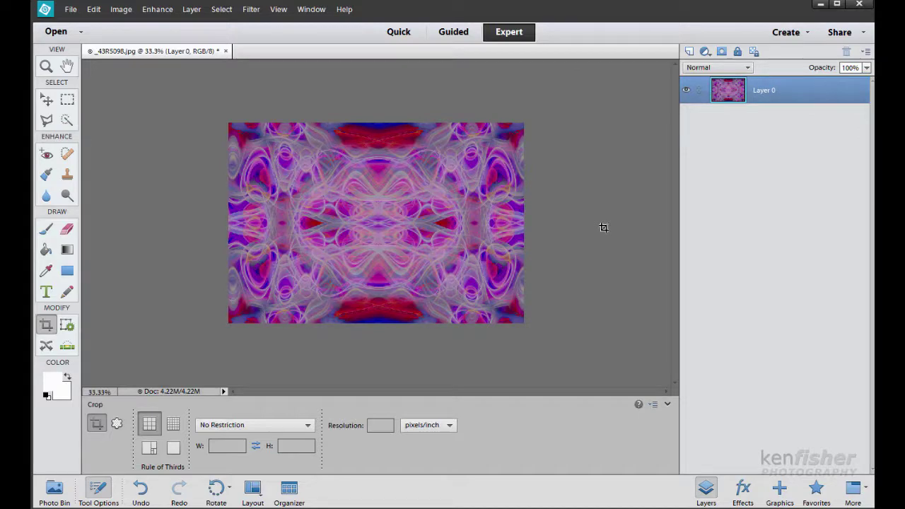
key(ctrl+minus)
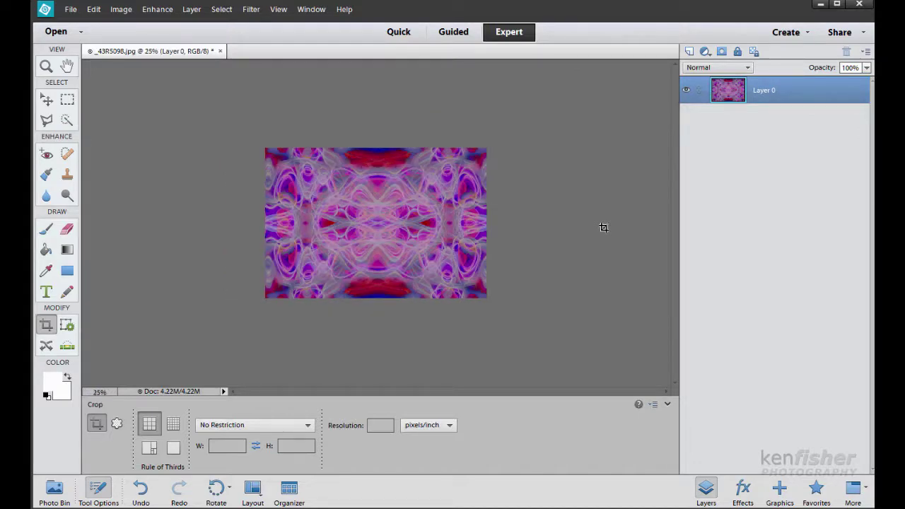
key(ctrl+plus)
key(ctrl+plus)
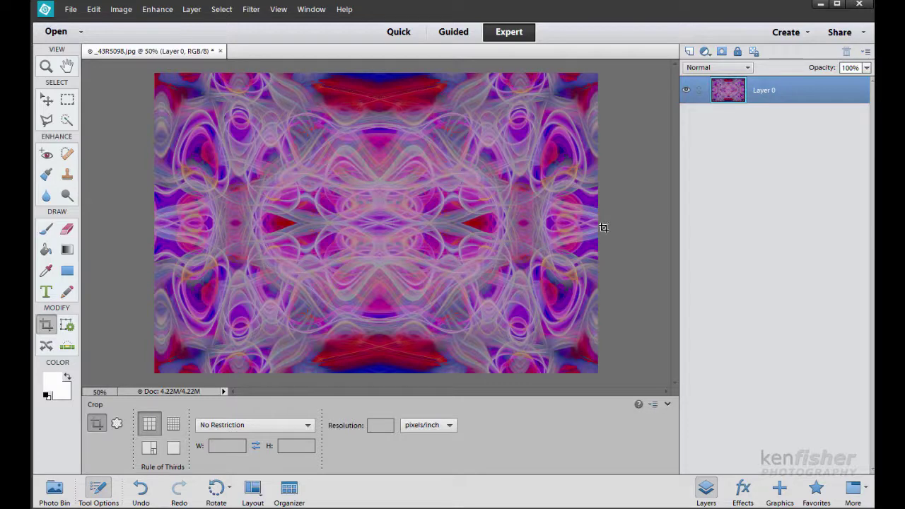
key(ctrl+minus)
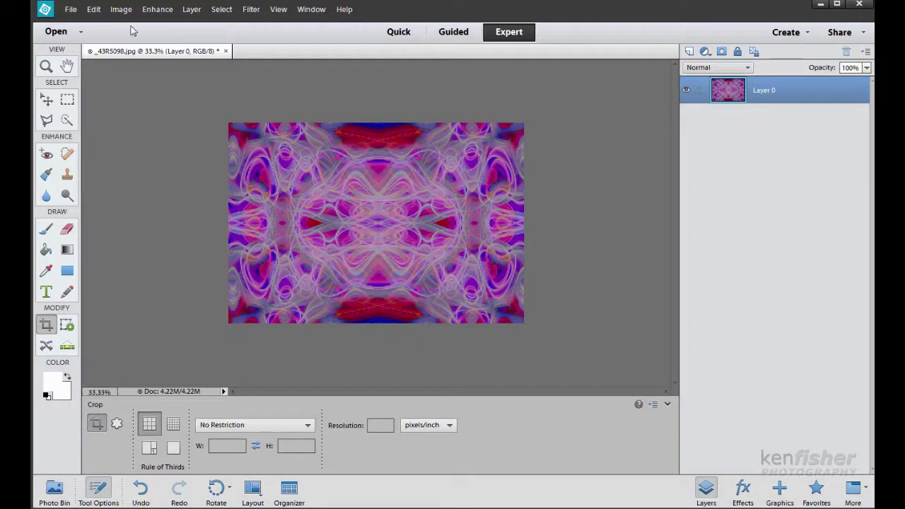
Step: Select the entire canvas and outline it with a 10 px white stroke placed inside, in Normal mode at 100% opacity
click(93, 9)
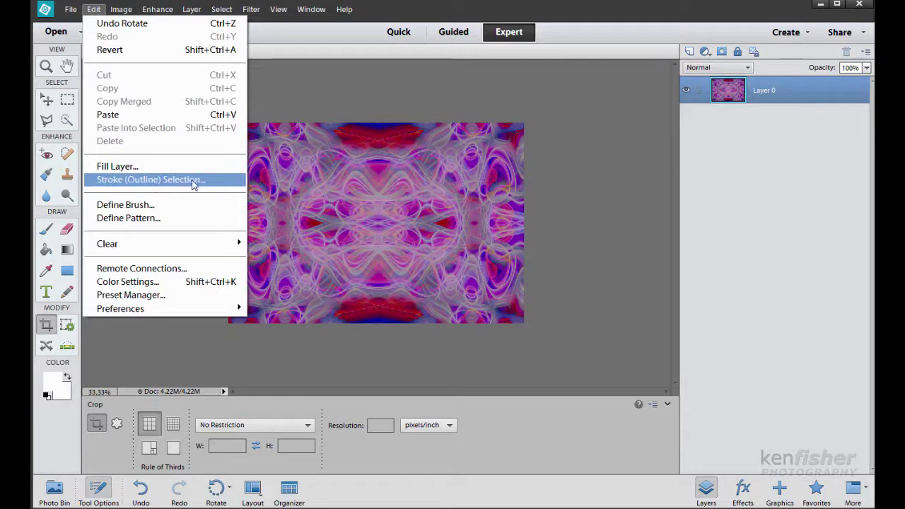
click(564, 115)
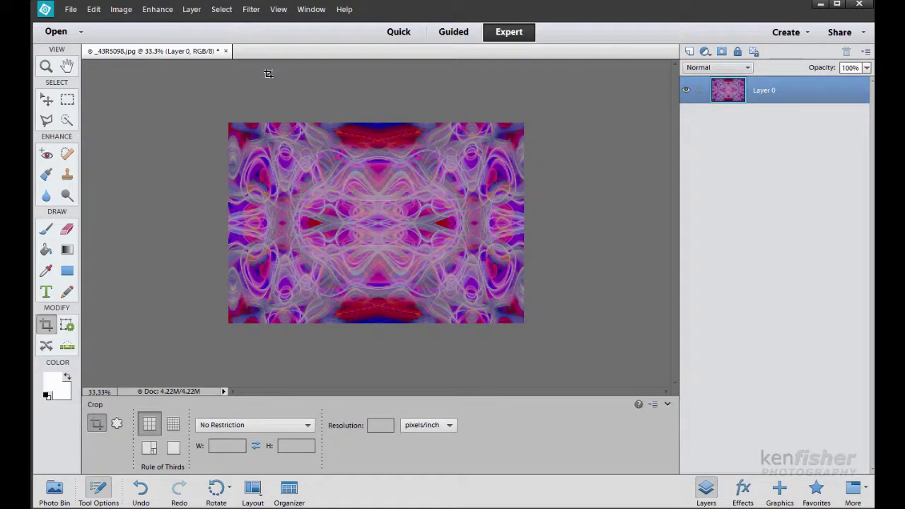
key(ctrl+a)
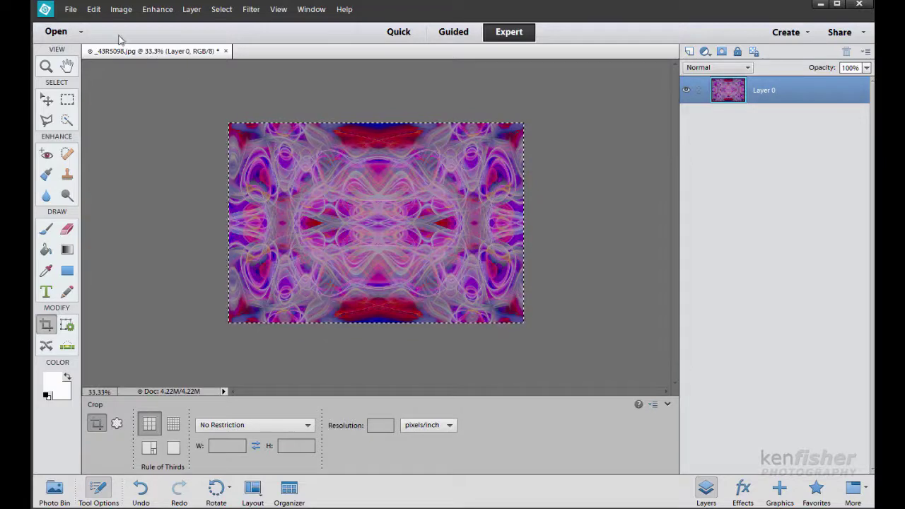
click(90, 10)
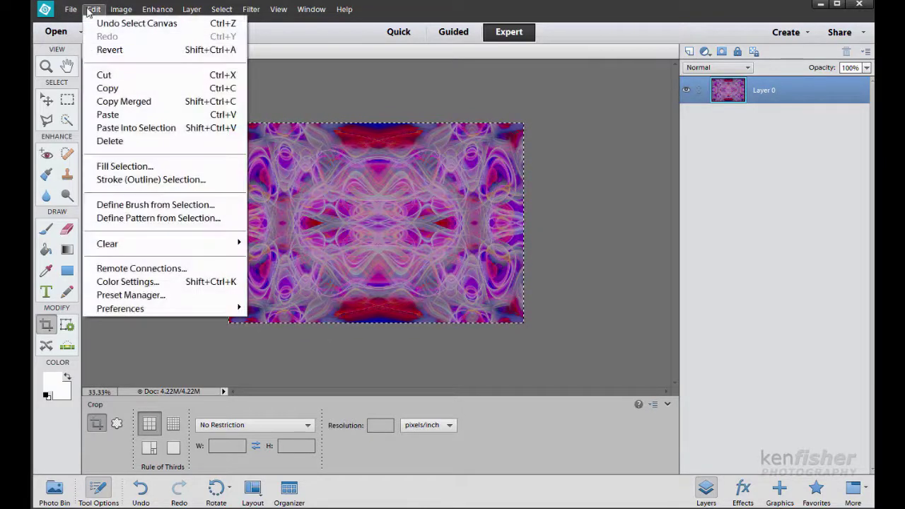
click(154, 180)
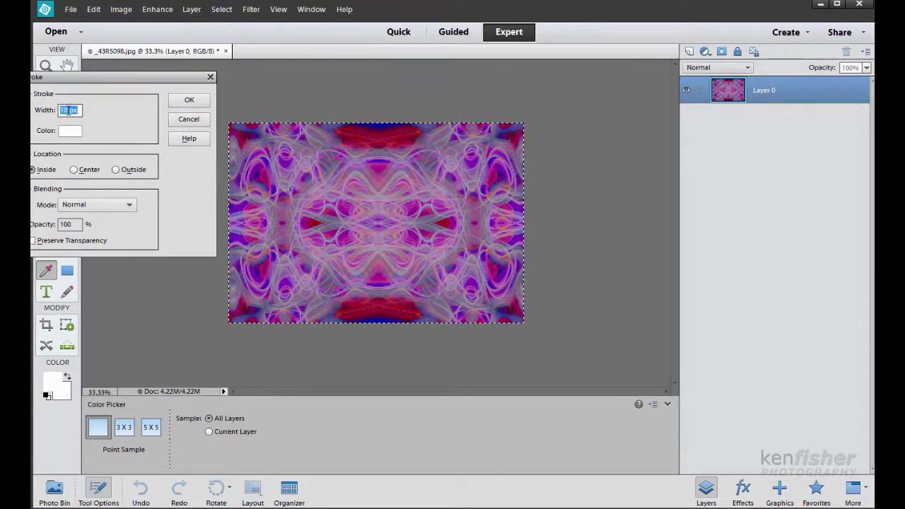
click(188, 102)
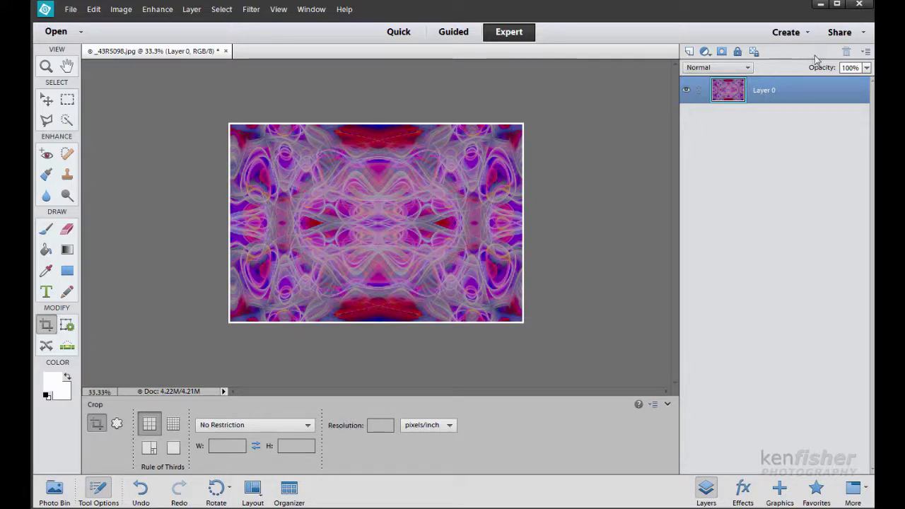
Step: Add an empty layer beneath Layer 0 and extend the canvas on all sides with Crop, leaving a deeper border below the pattern
click(689, 53)
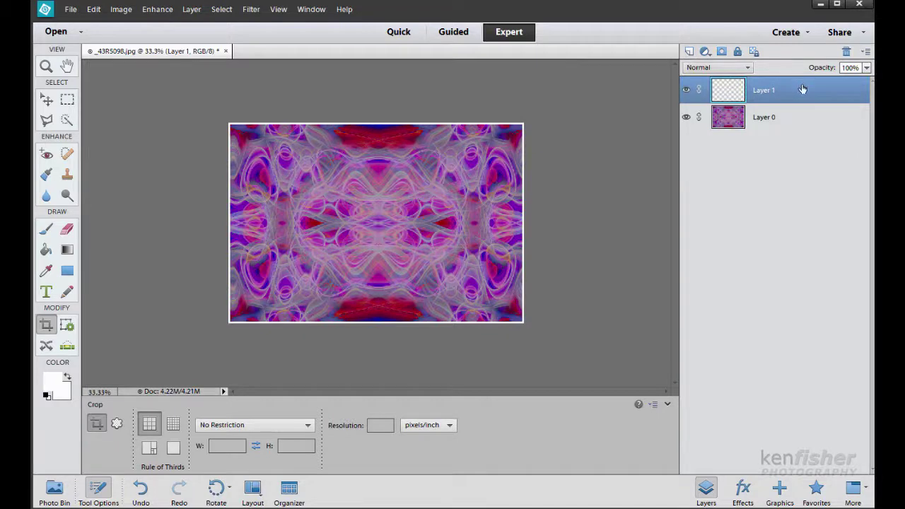
drag(803, 90, 795, 146)
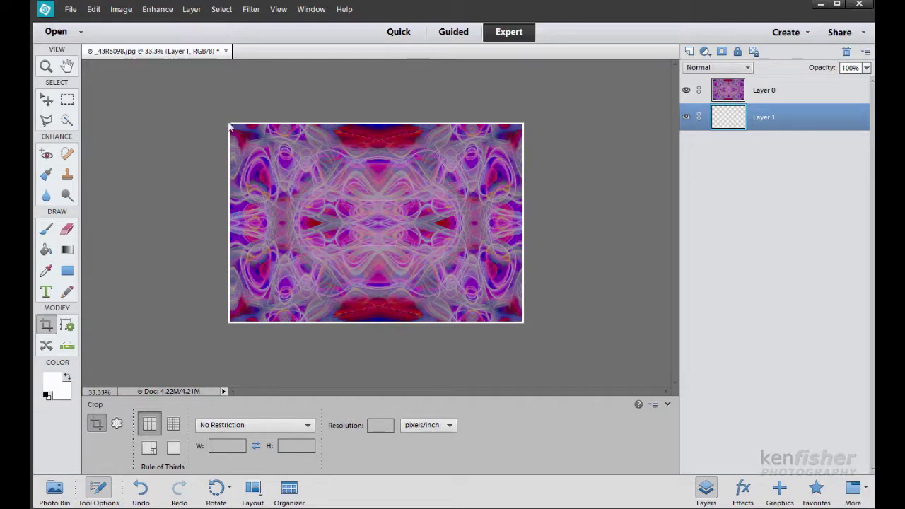
drag(226, 125, 530, 324)
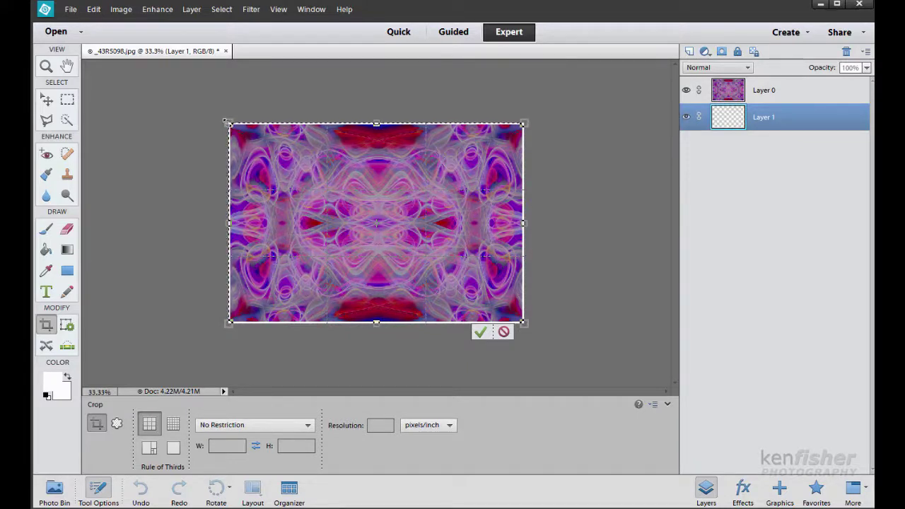
drag(227, 122, 156, 81)
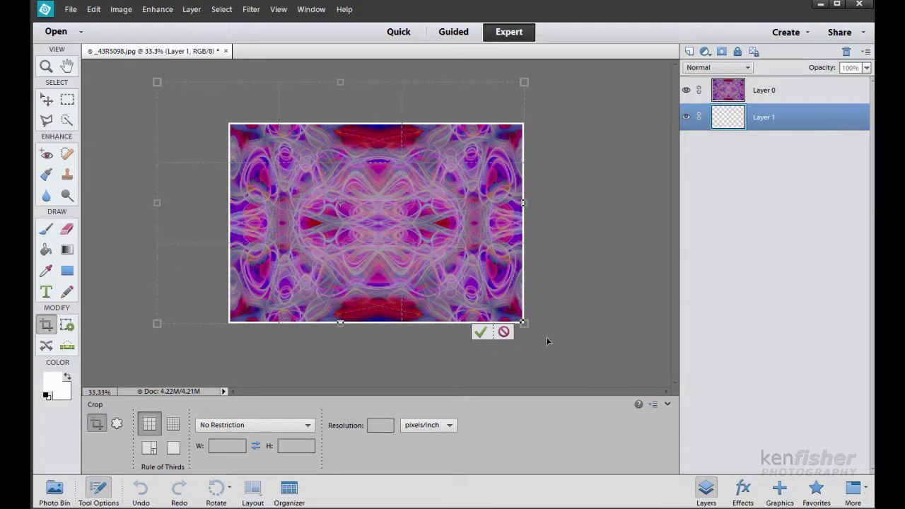
drag(524, 324, 612, 376)
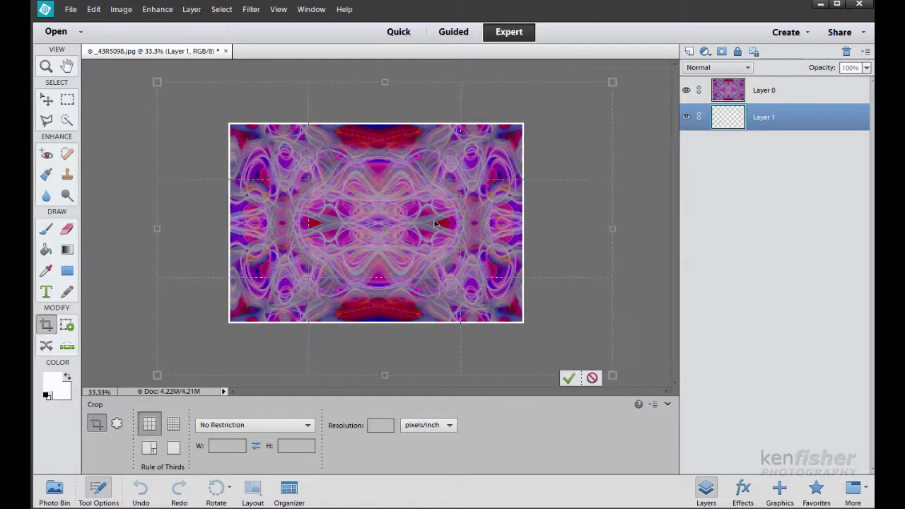
drag(435, 224, 422, 245)
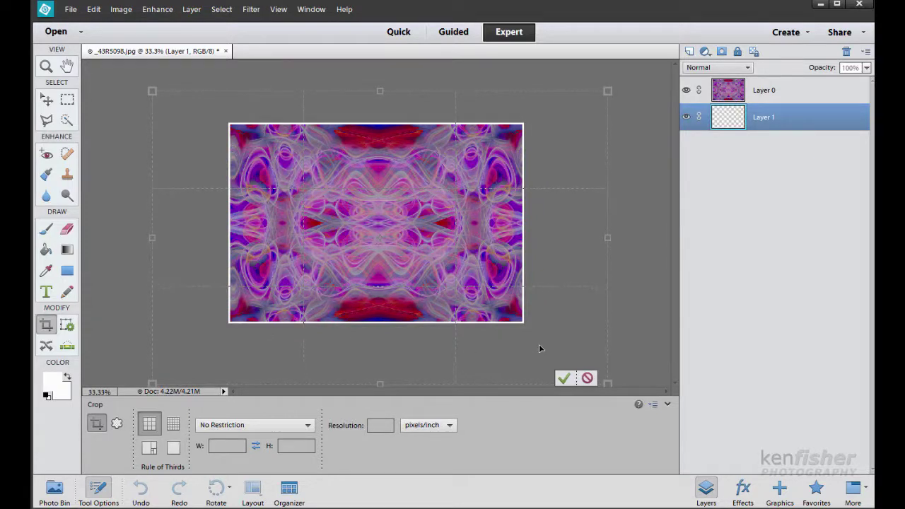
click(565, 380)
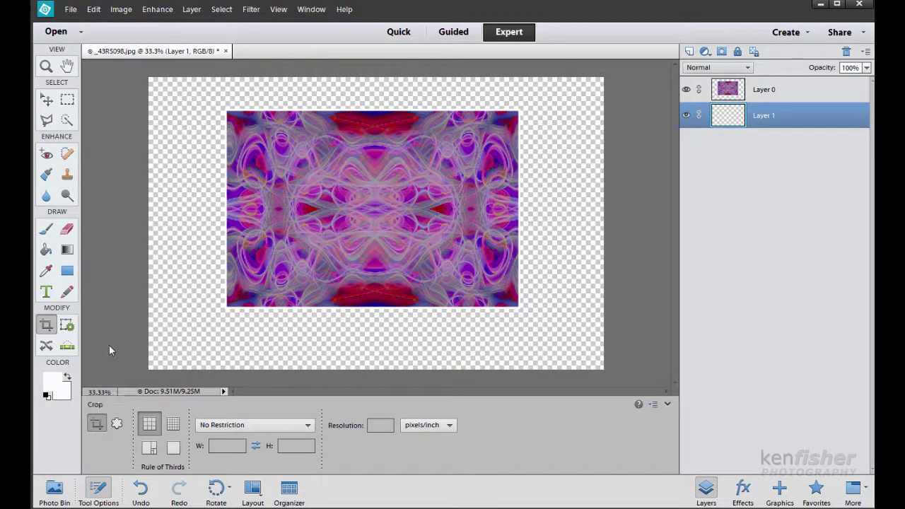
Step: Reset the colours to their defaults and fill Layer 1 with black as the mat around the pattern
key(d)
key(alt+BackSpace)
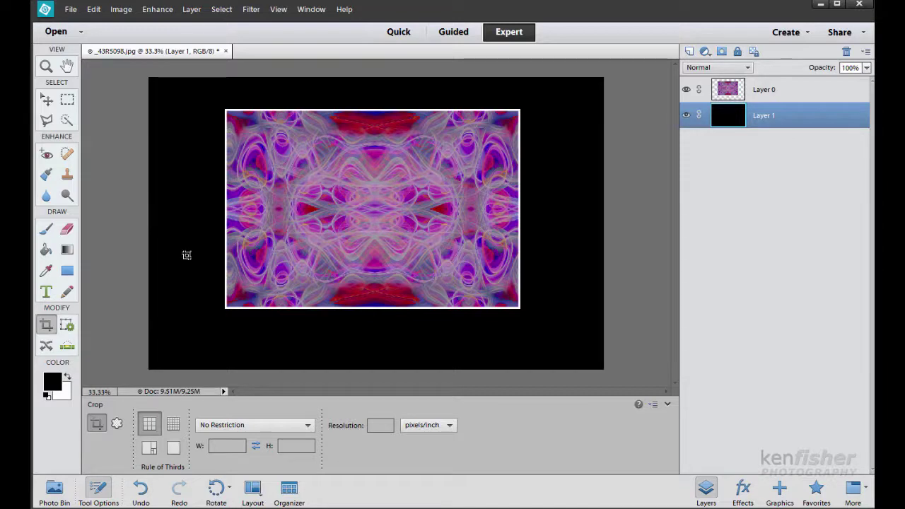
Step: Add the title TWIRLING in 24 pt Goudy Stout on the black border below the pattern
click(47, 292)
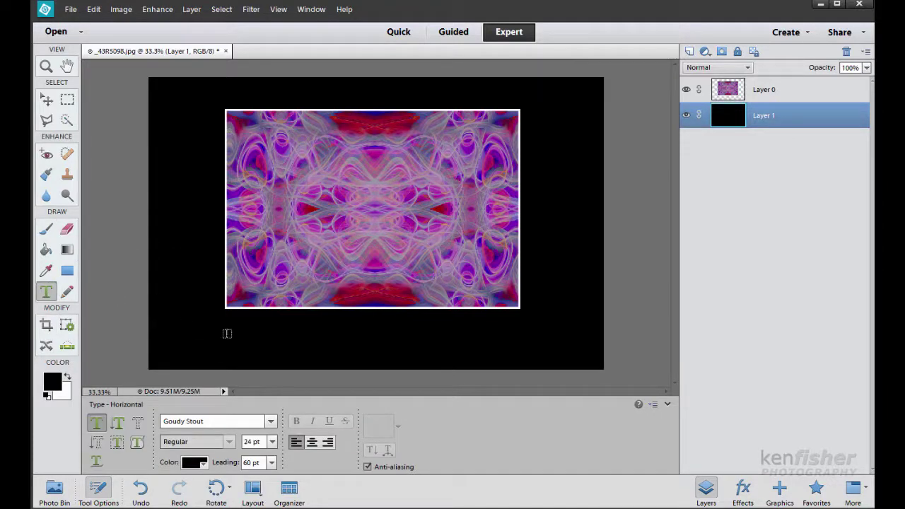
click(271, 422)
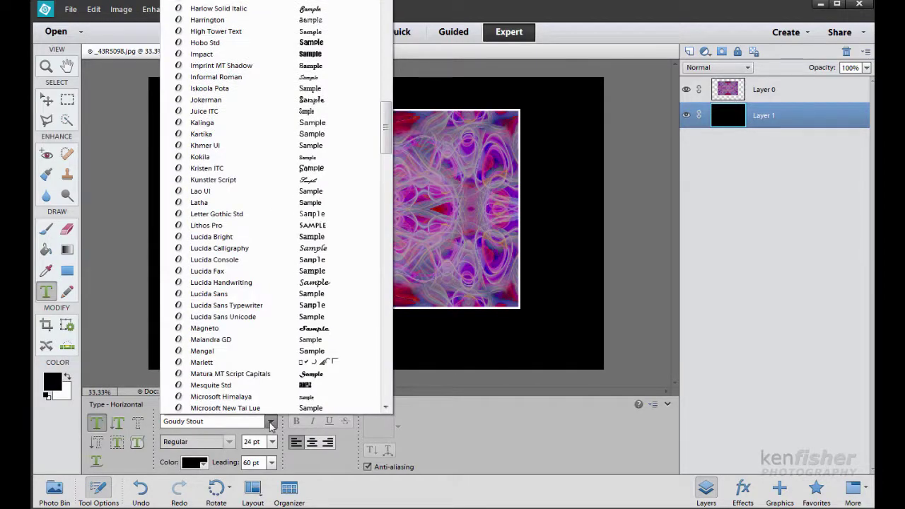
click(271, 423)
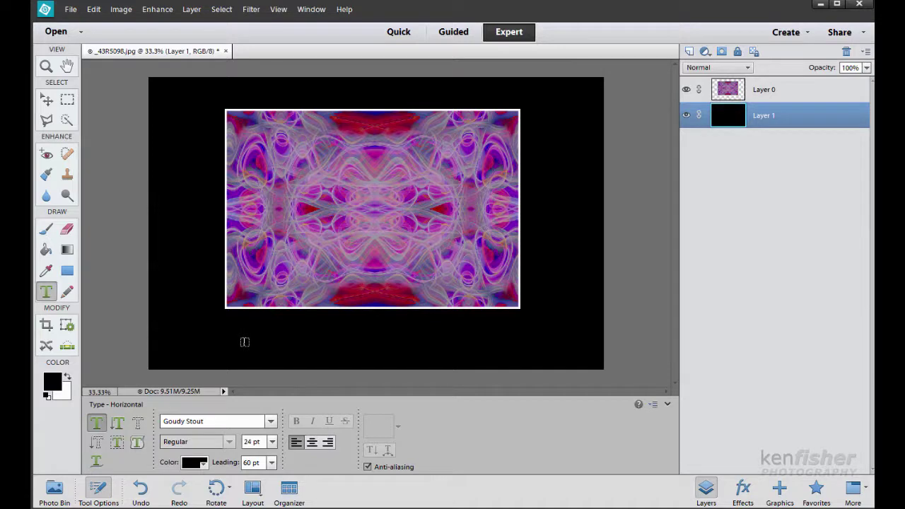
click(241, 340)
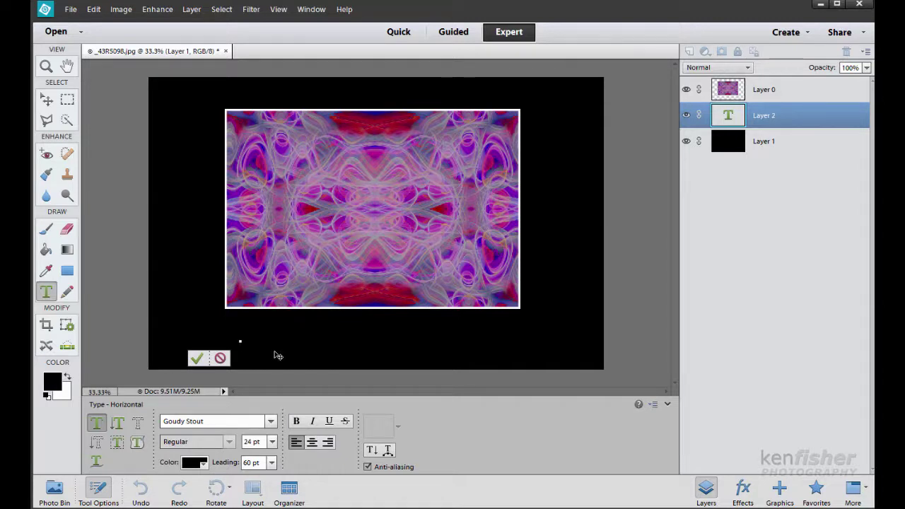
text(K)
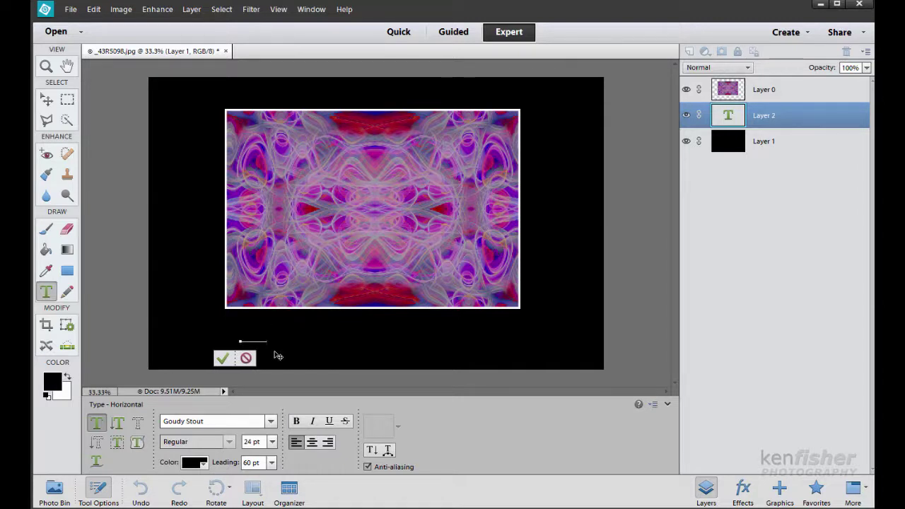
text(EN )
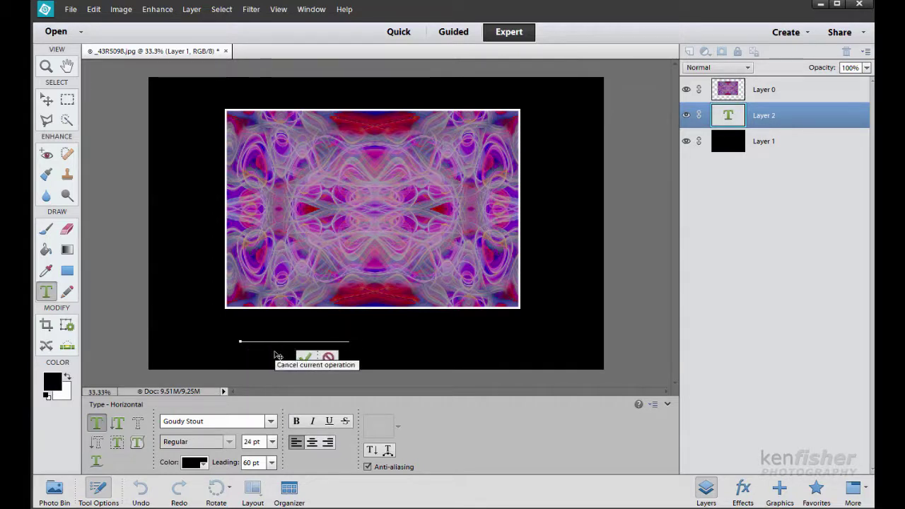
text(FIS)
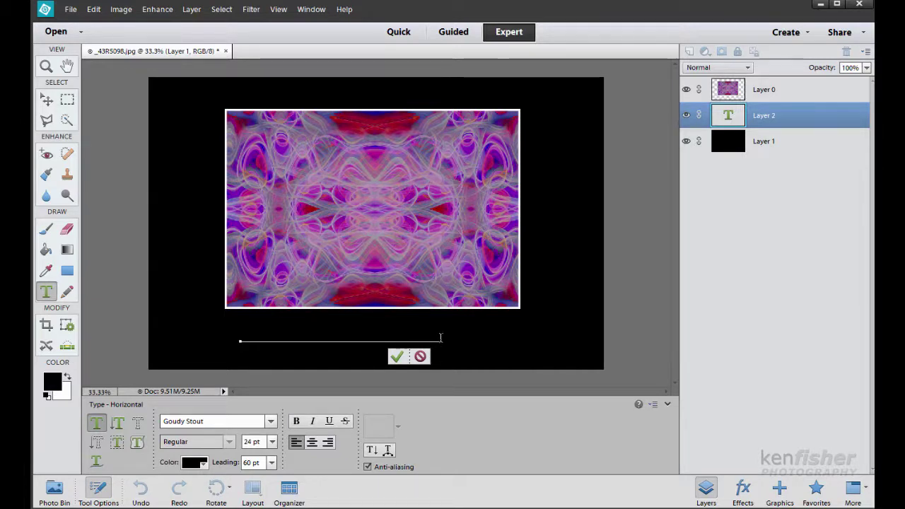
Step: Recolour the TWIRLING title white, commit it, and move it to sit centred beneath the framed pattern
drag(444, 337, 223, 349)
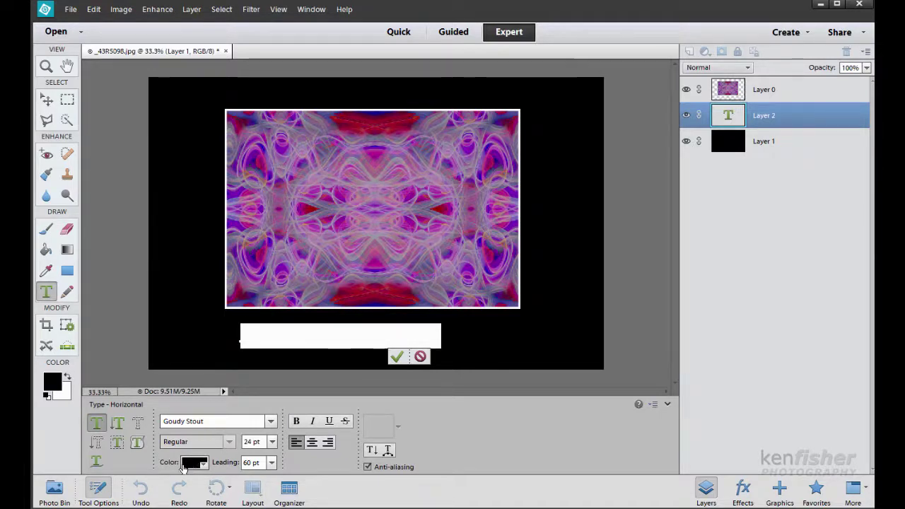
click(196, 465)
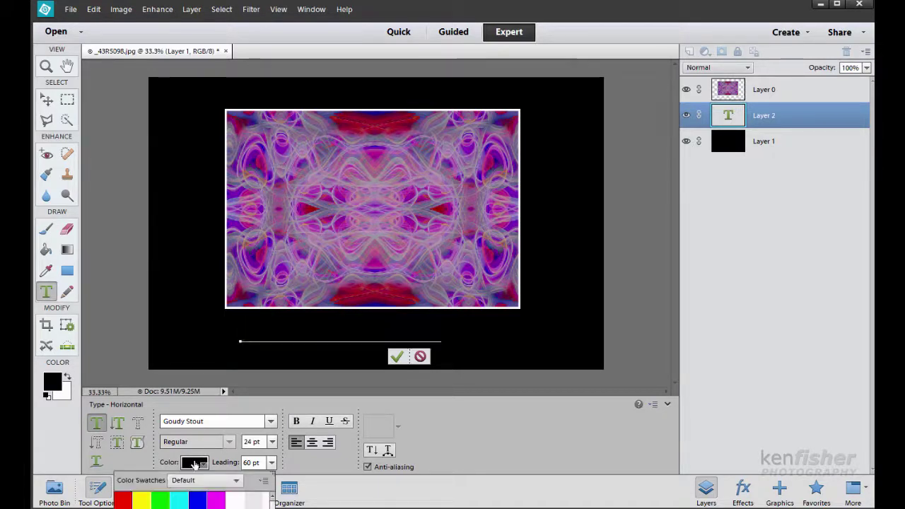
click(235, 500)
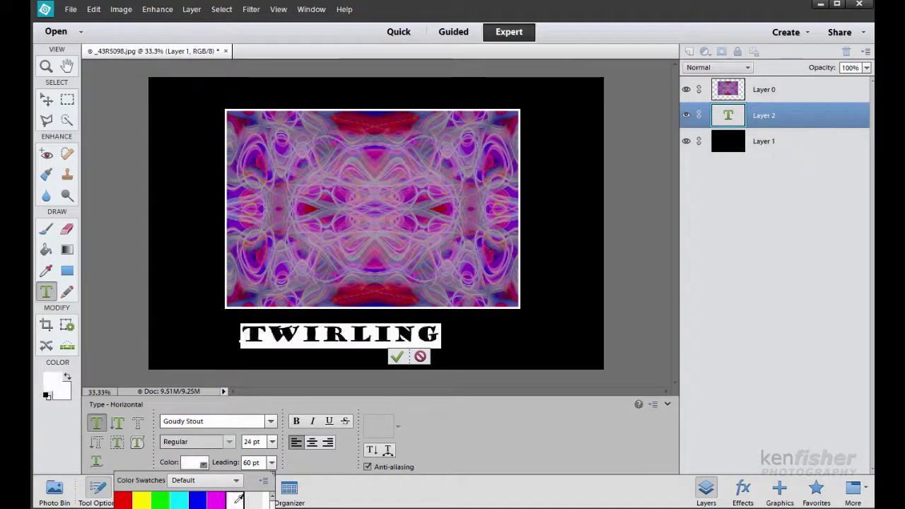
click(397, 358)
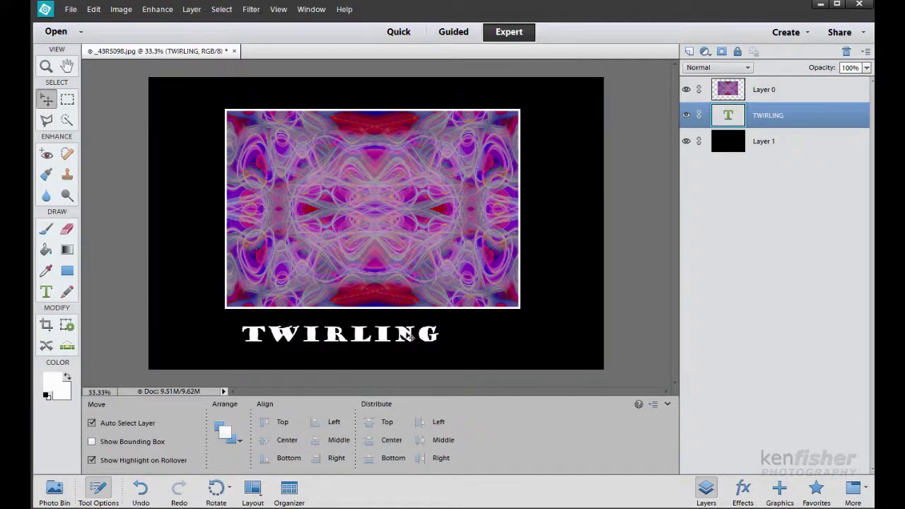
drag(406, 337, 438, 340)
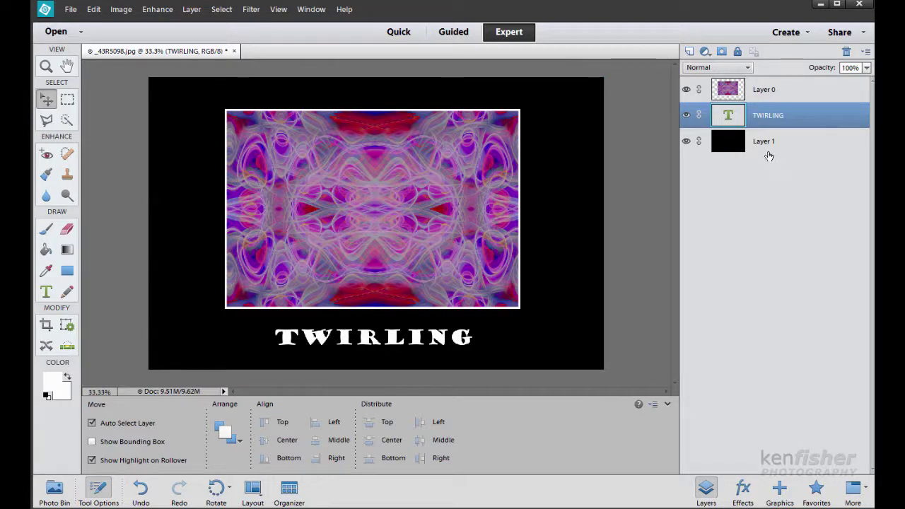
Step: Merge the TWIRLING text layer down into the black Layer 1 and combine all visible layers into one
click(867, 52)
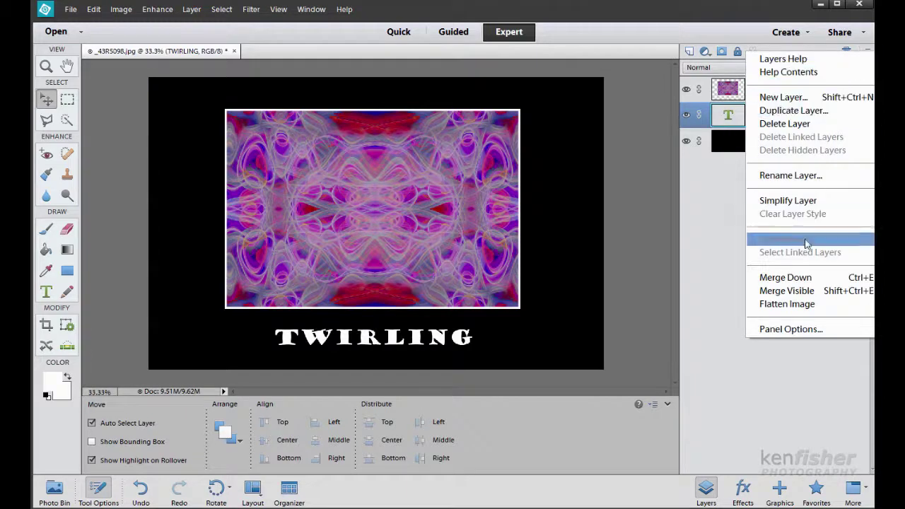
click(809, 278)
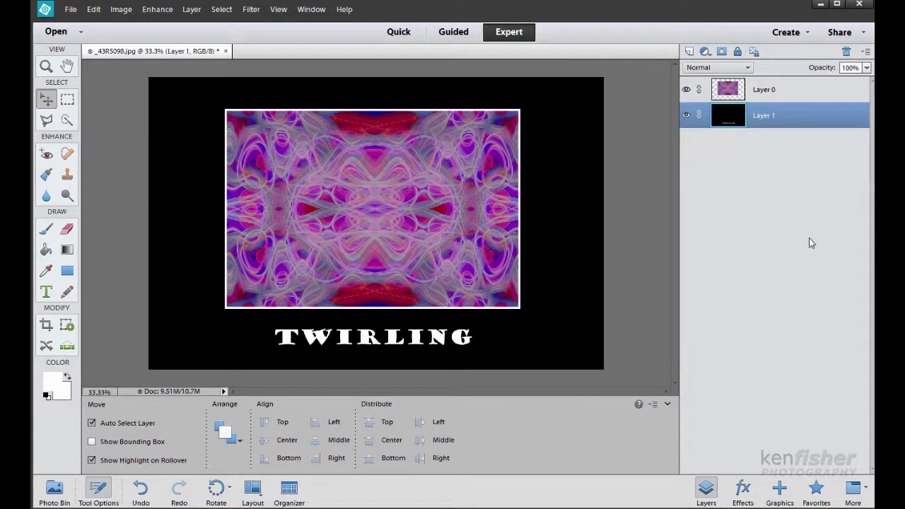
click(866, 51)
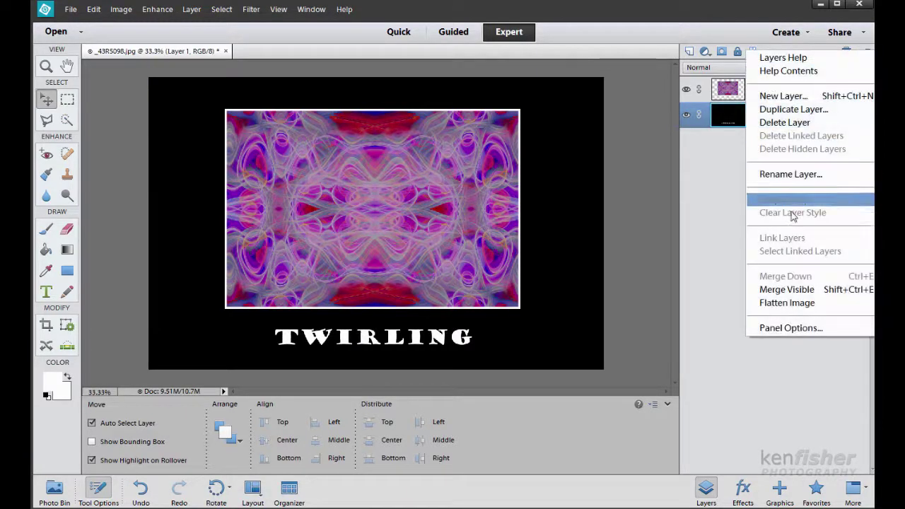
click(787, 290)
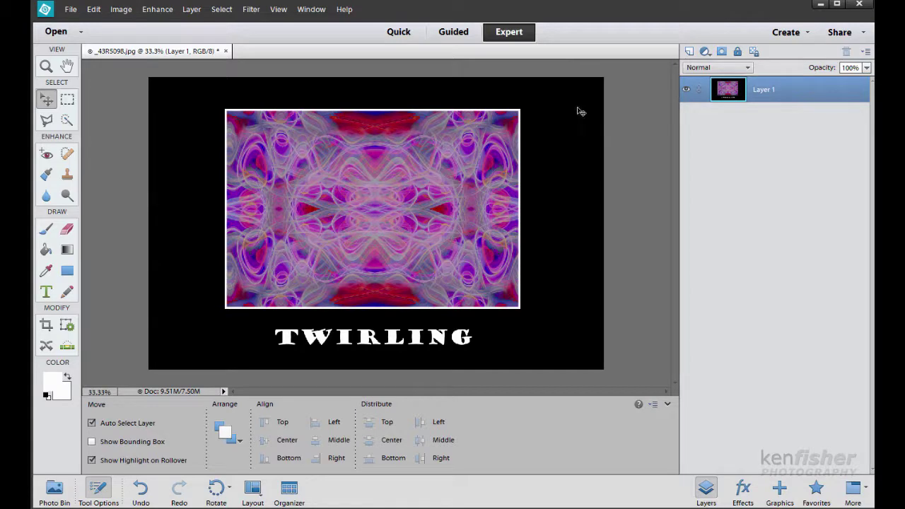
Step: Save the image in the Clumber Park folder as the JPEG copy _43R5098-1, at Maximum quality 12 with the Baseline ("Standard") format
click(71, 10)
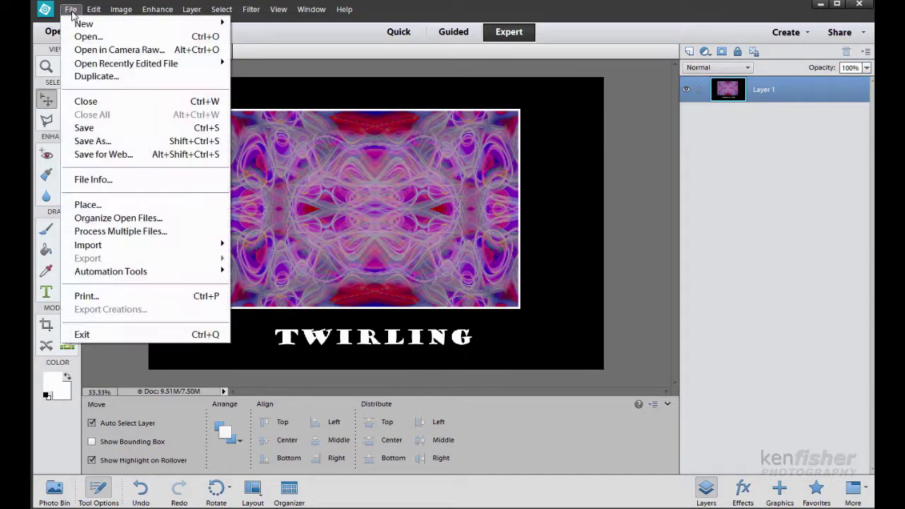
click(95, 141)
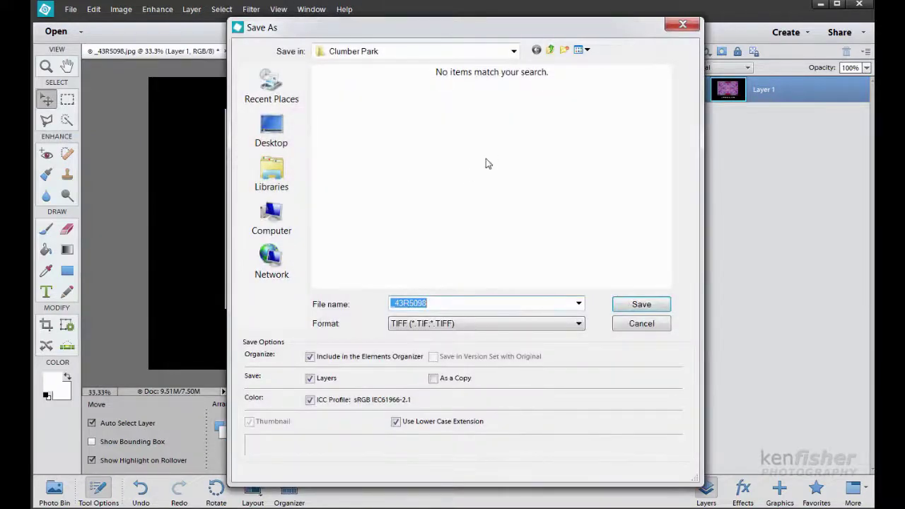
click(578, 324)
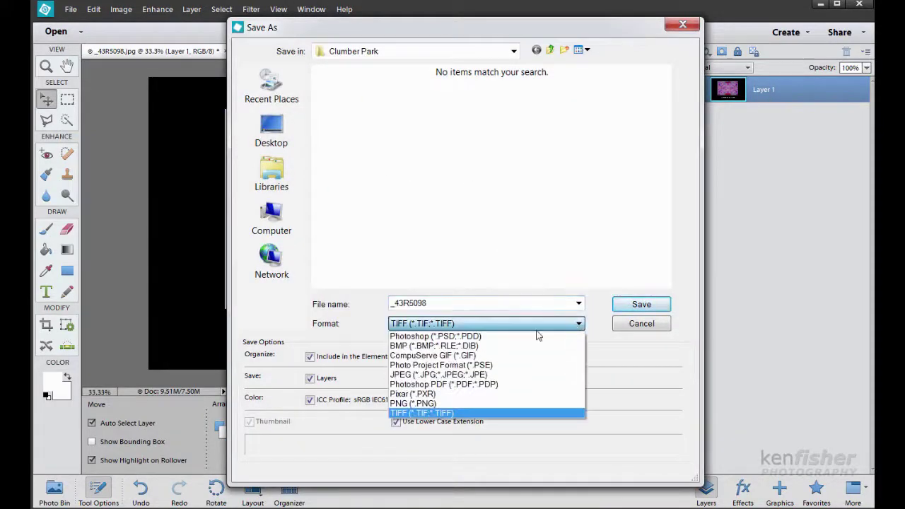
click(428, 375)
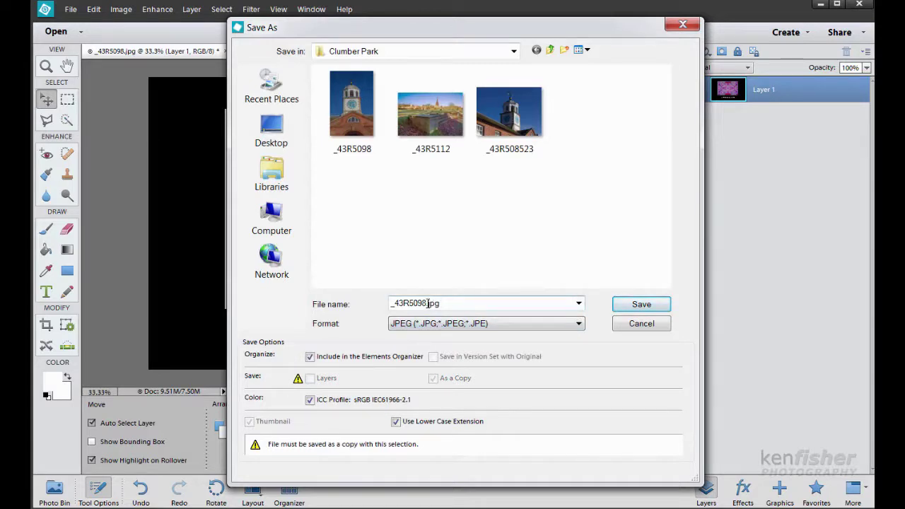
double_click(451, 305)
click(427, 302)
text(-1)
click(648, 305)
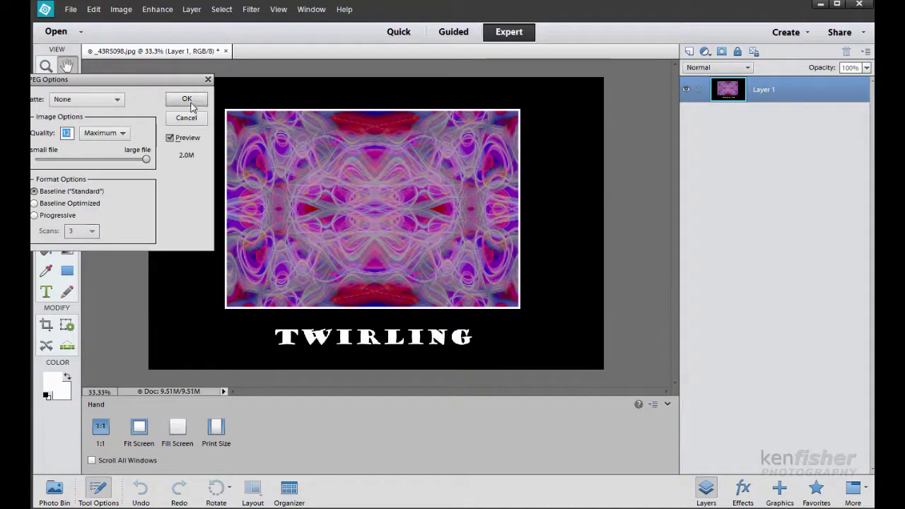
click(186, 99)
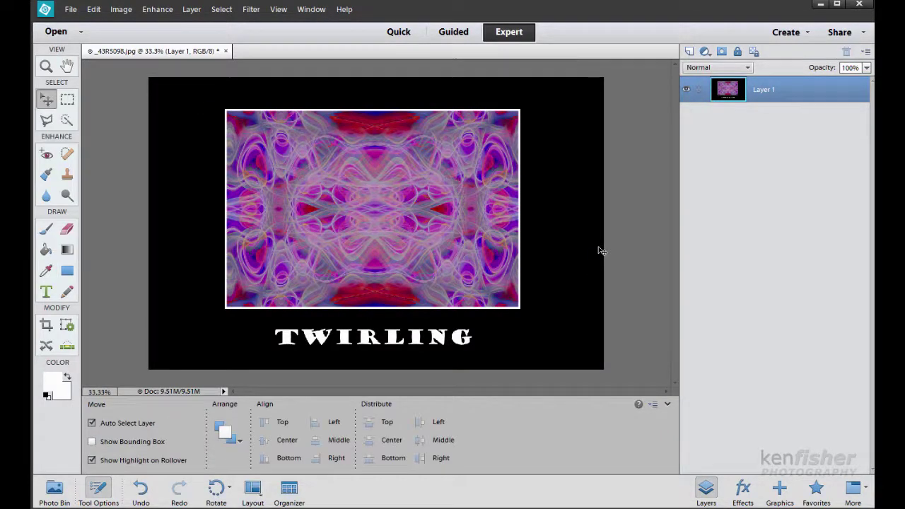